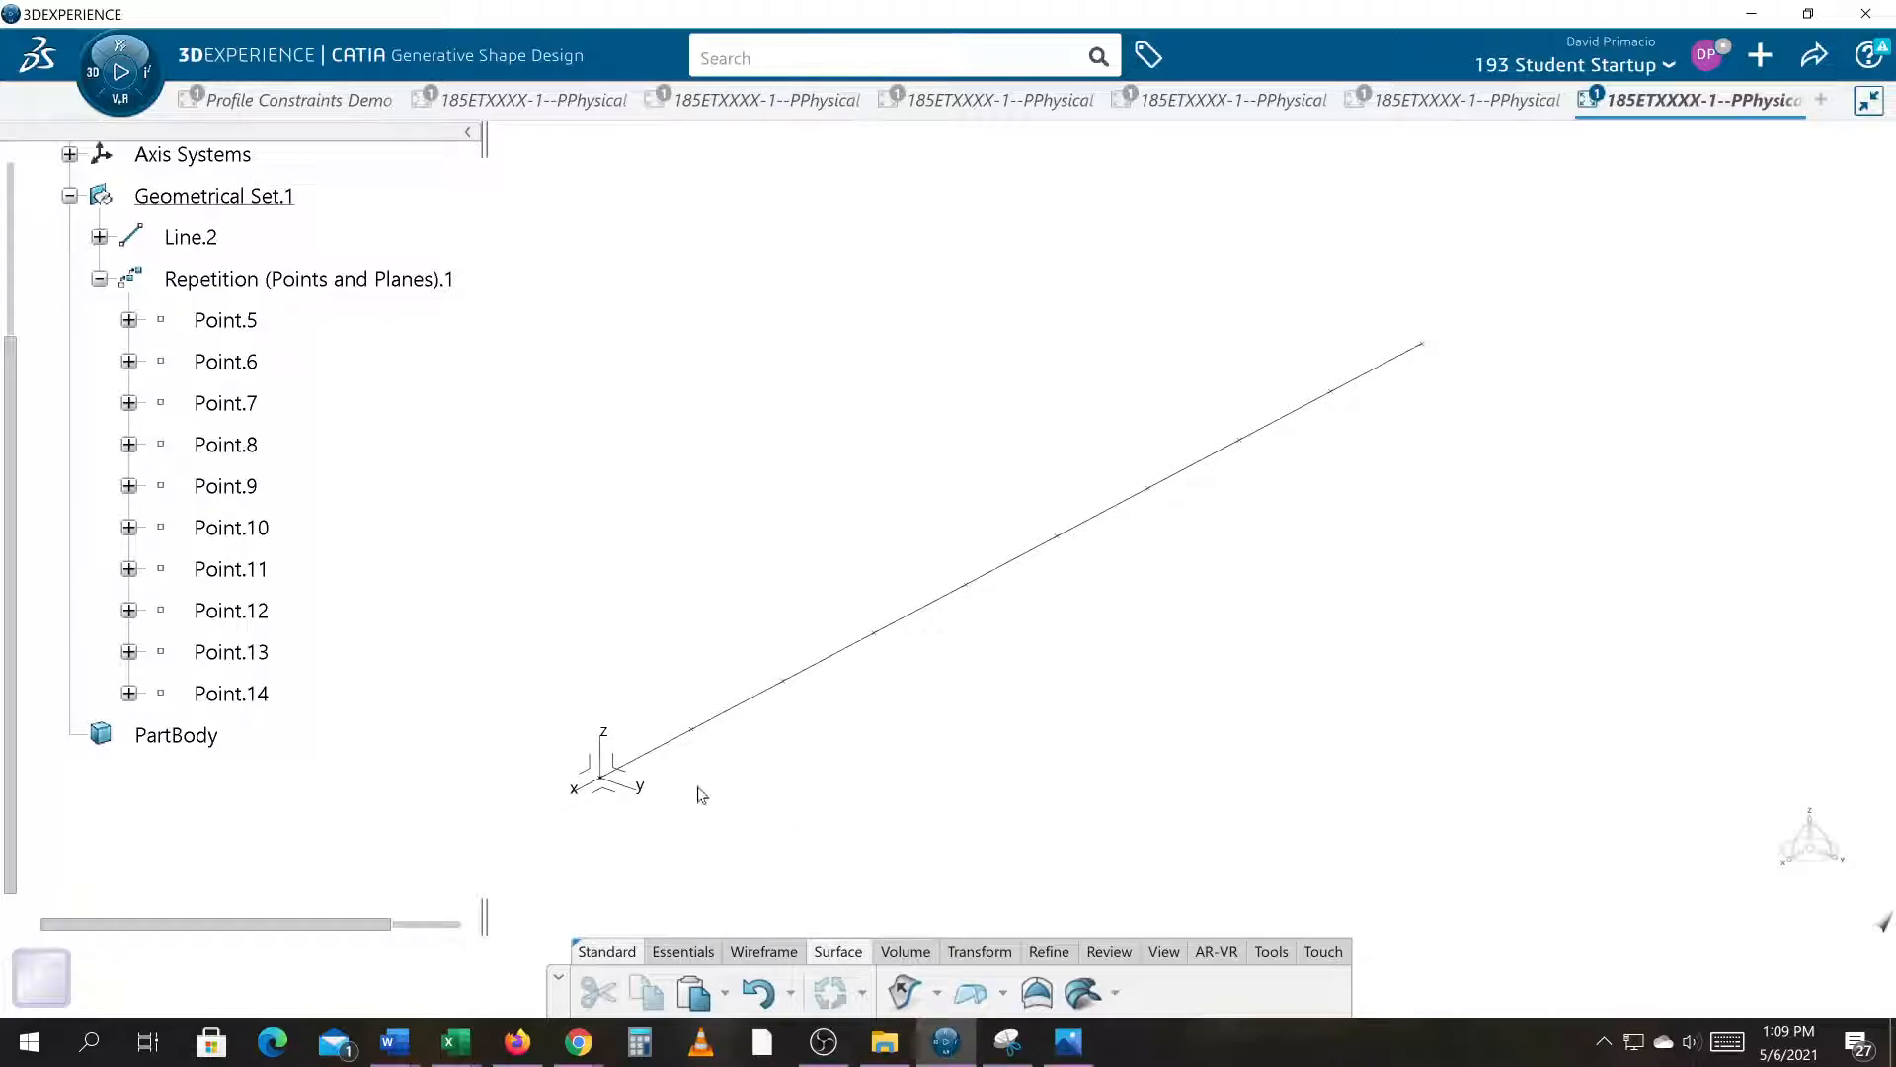
Step: Start a sketch on the YZ plane of the axis system at the origin and view it normal to the plane
{"action": "left_click", "coordinate": [640, 777]}
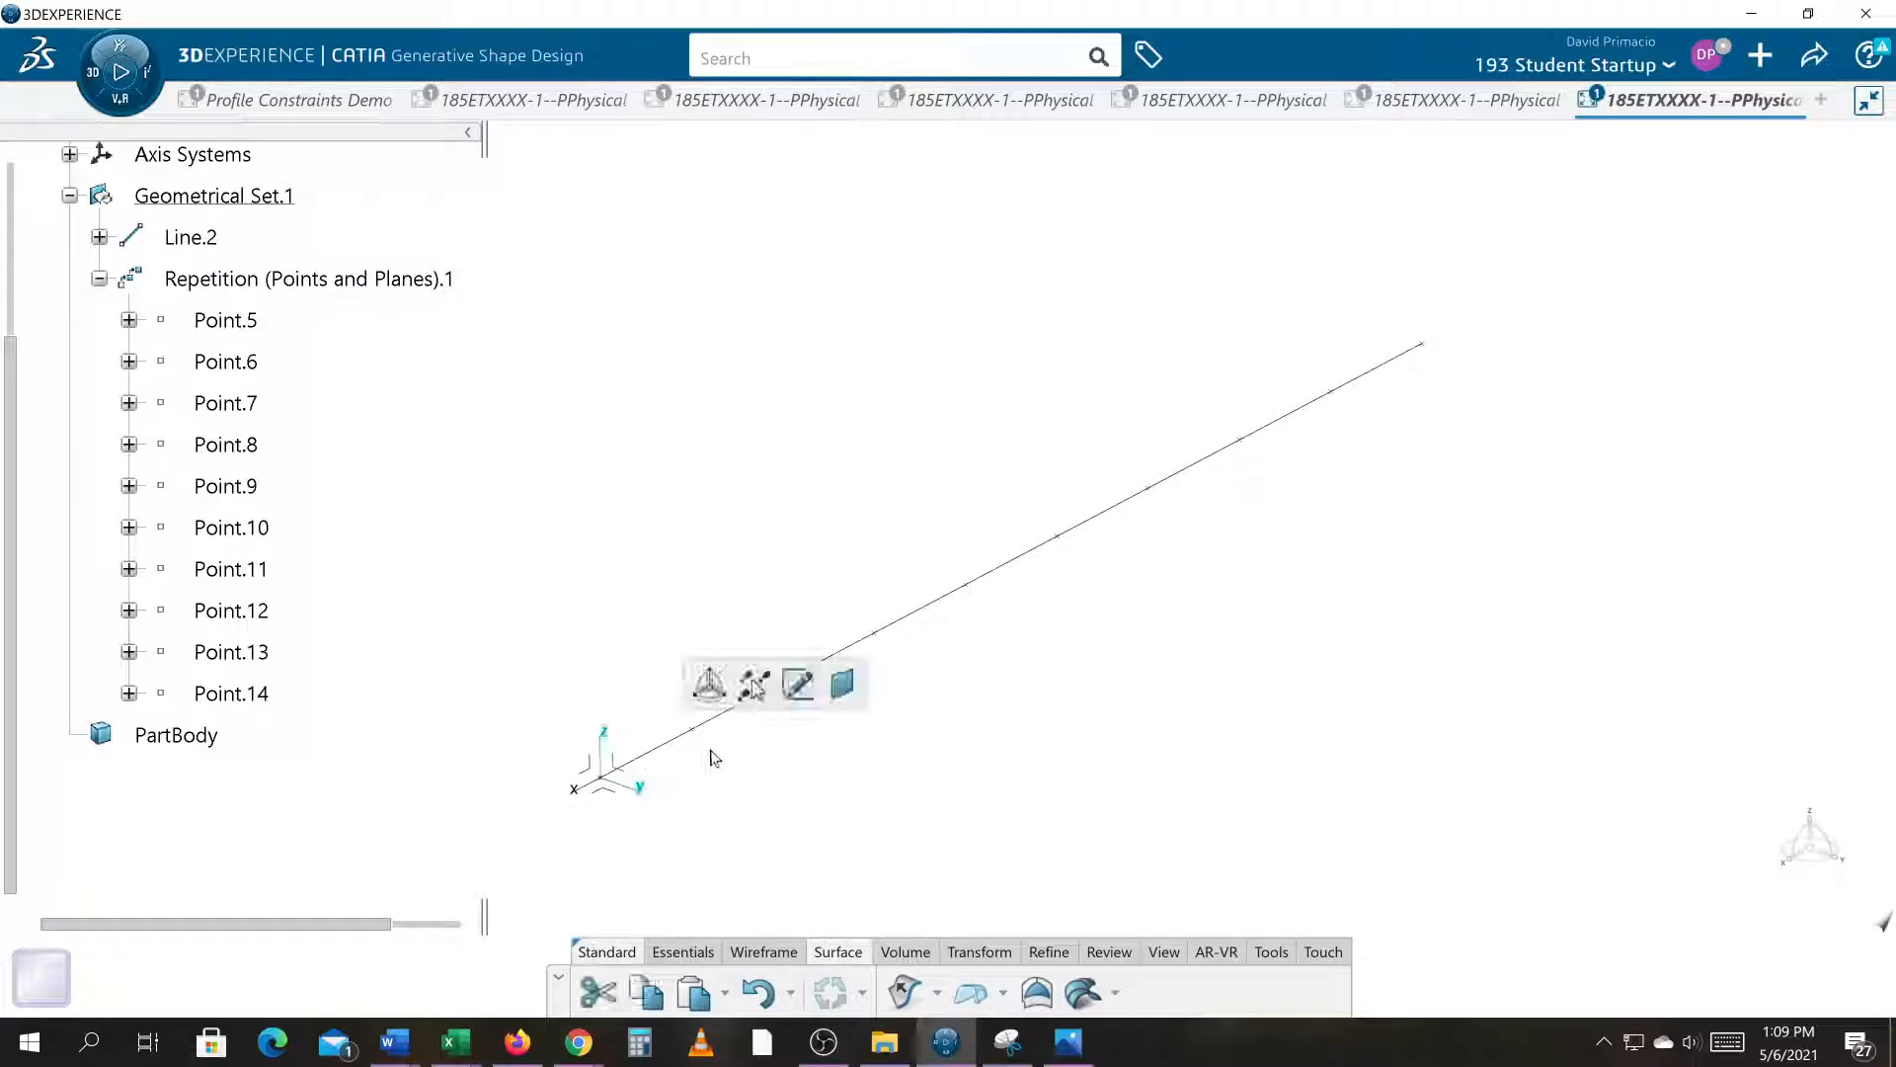
{"action": "left_click", "coordinate": [796, 684]}
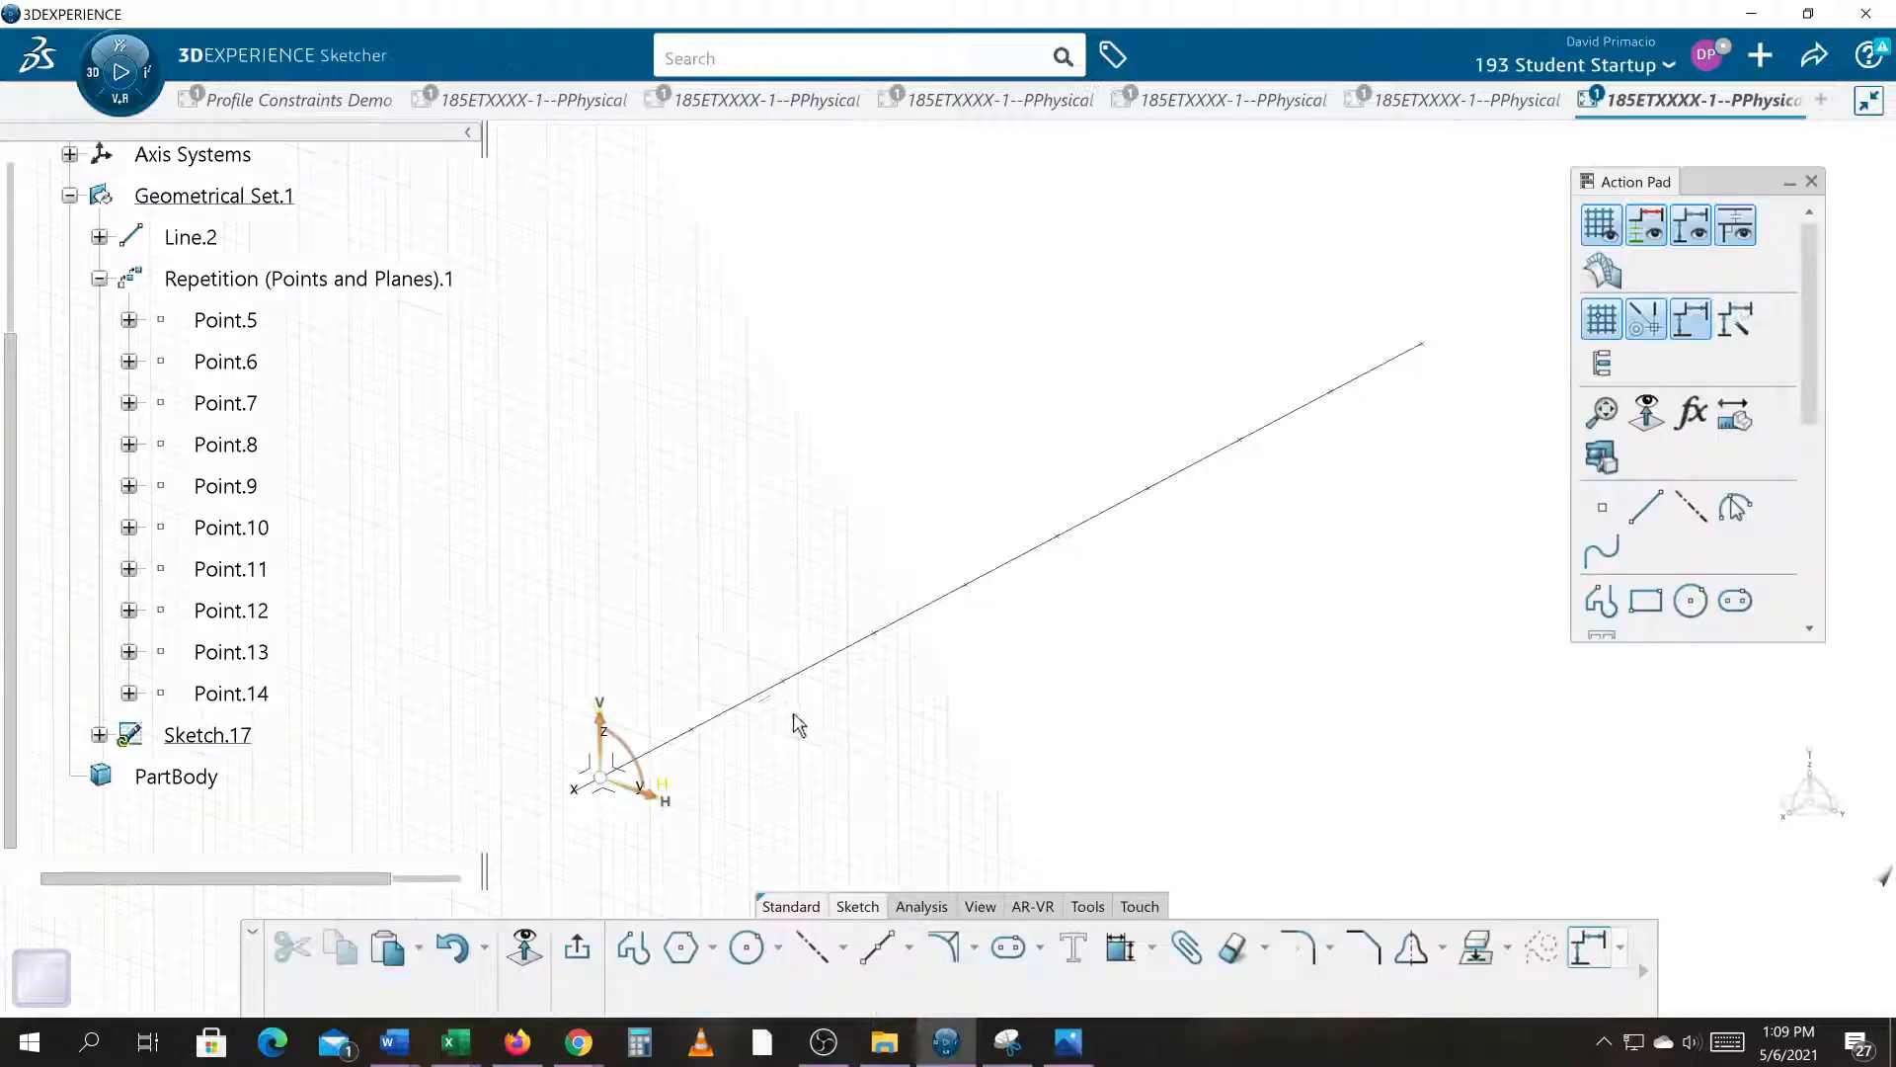
{"action": "left_click", "coordinate": [525, 948]}
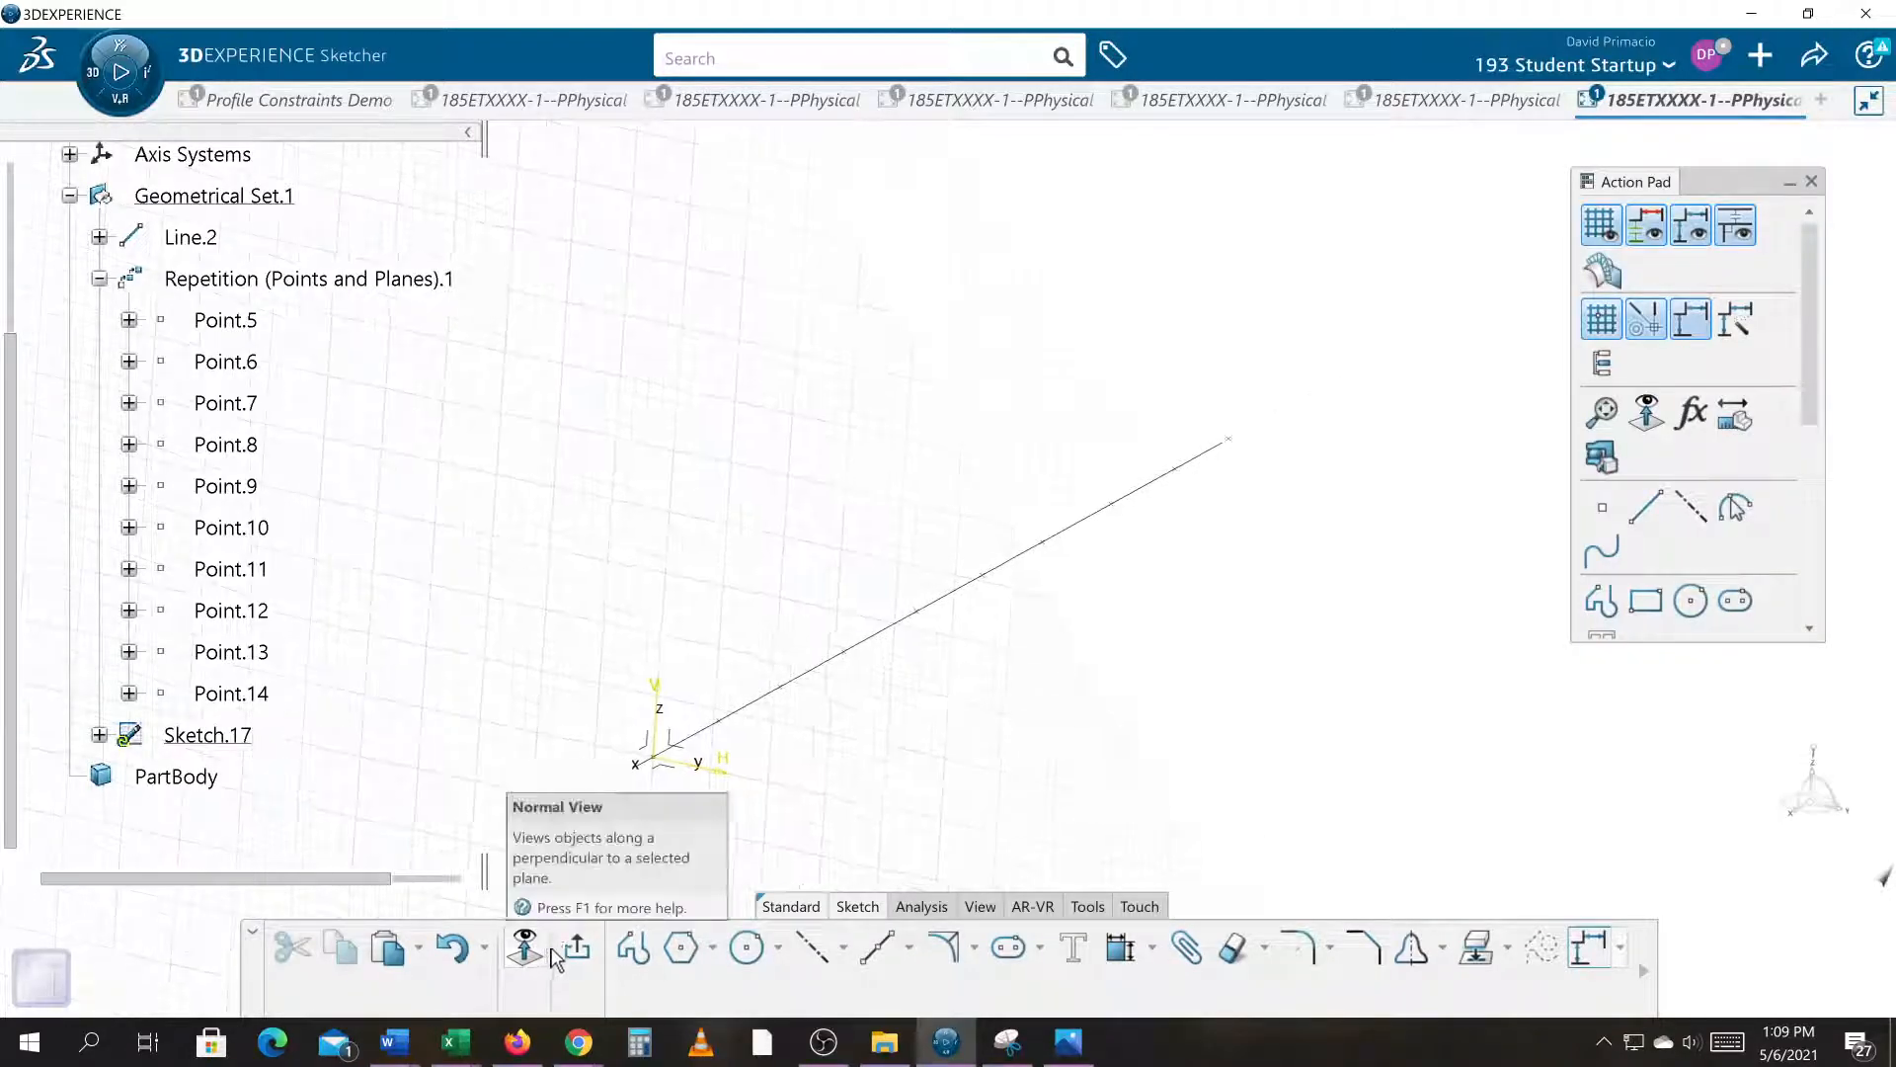
Step: Sketch an eight-sided polygon centred on the origin, with a 1 in inscribed radius at 180 degrees
{"action": "left_click", "coordinate": [681, 948]}
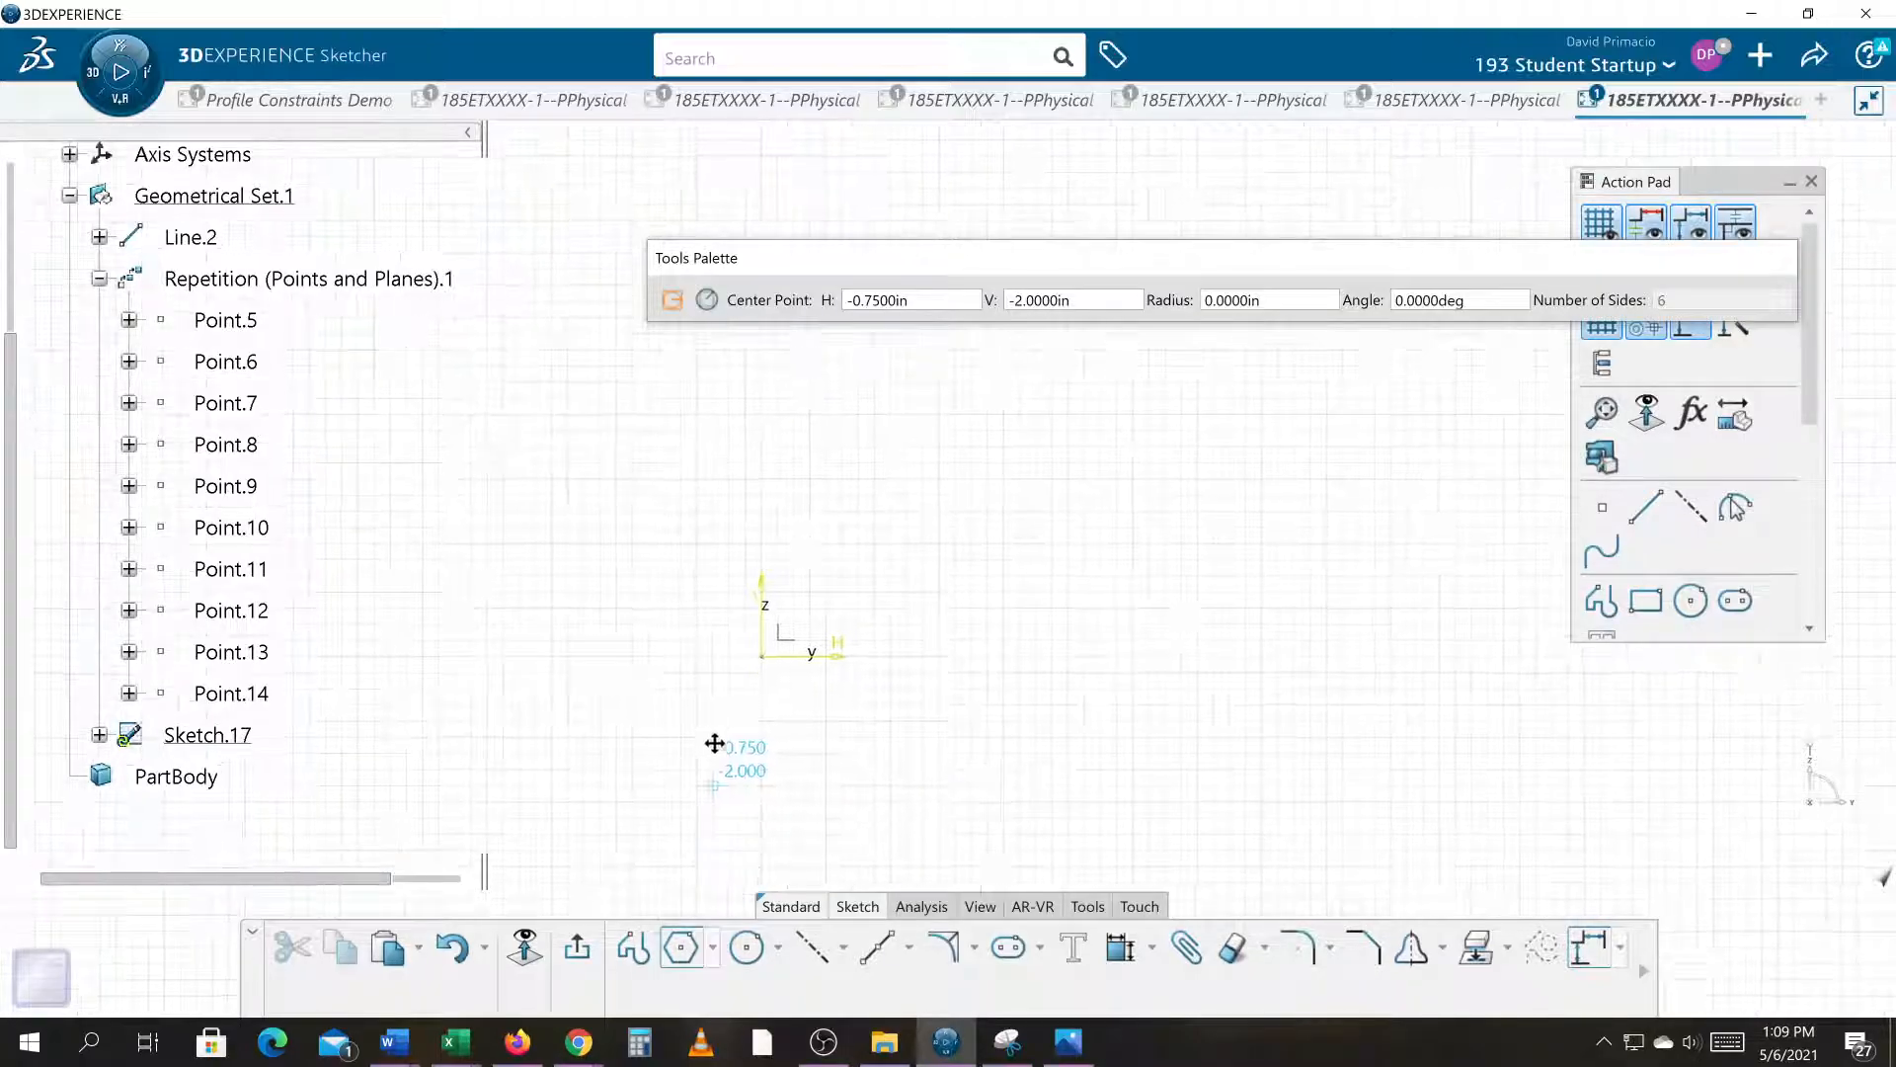
{"action": "middle_click_drag", "start_coordinate": [726, 719], "coordinate": [725, 687], "text": "ctrl"}
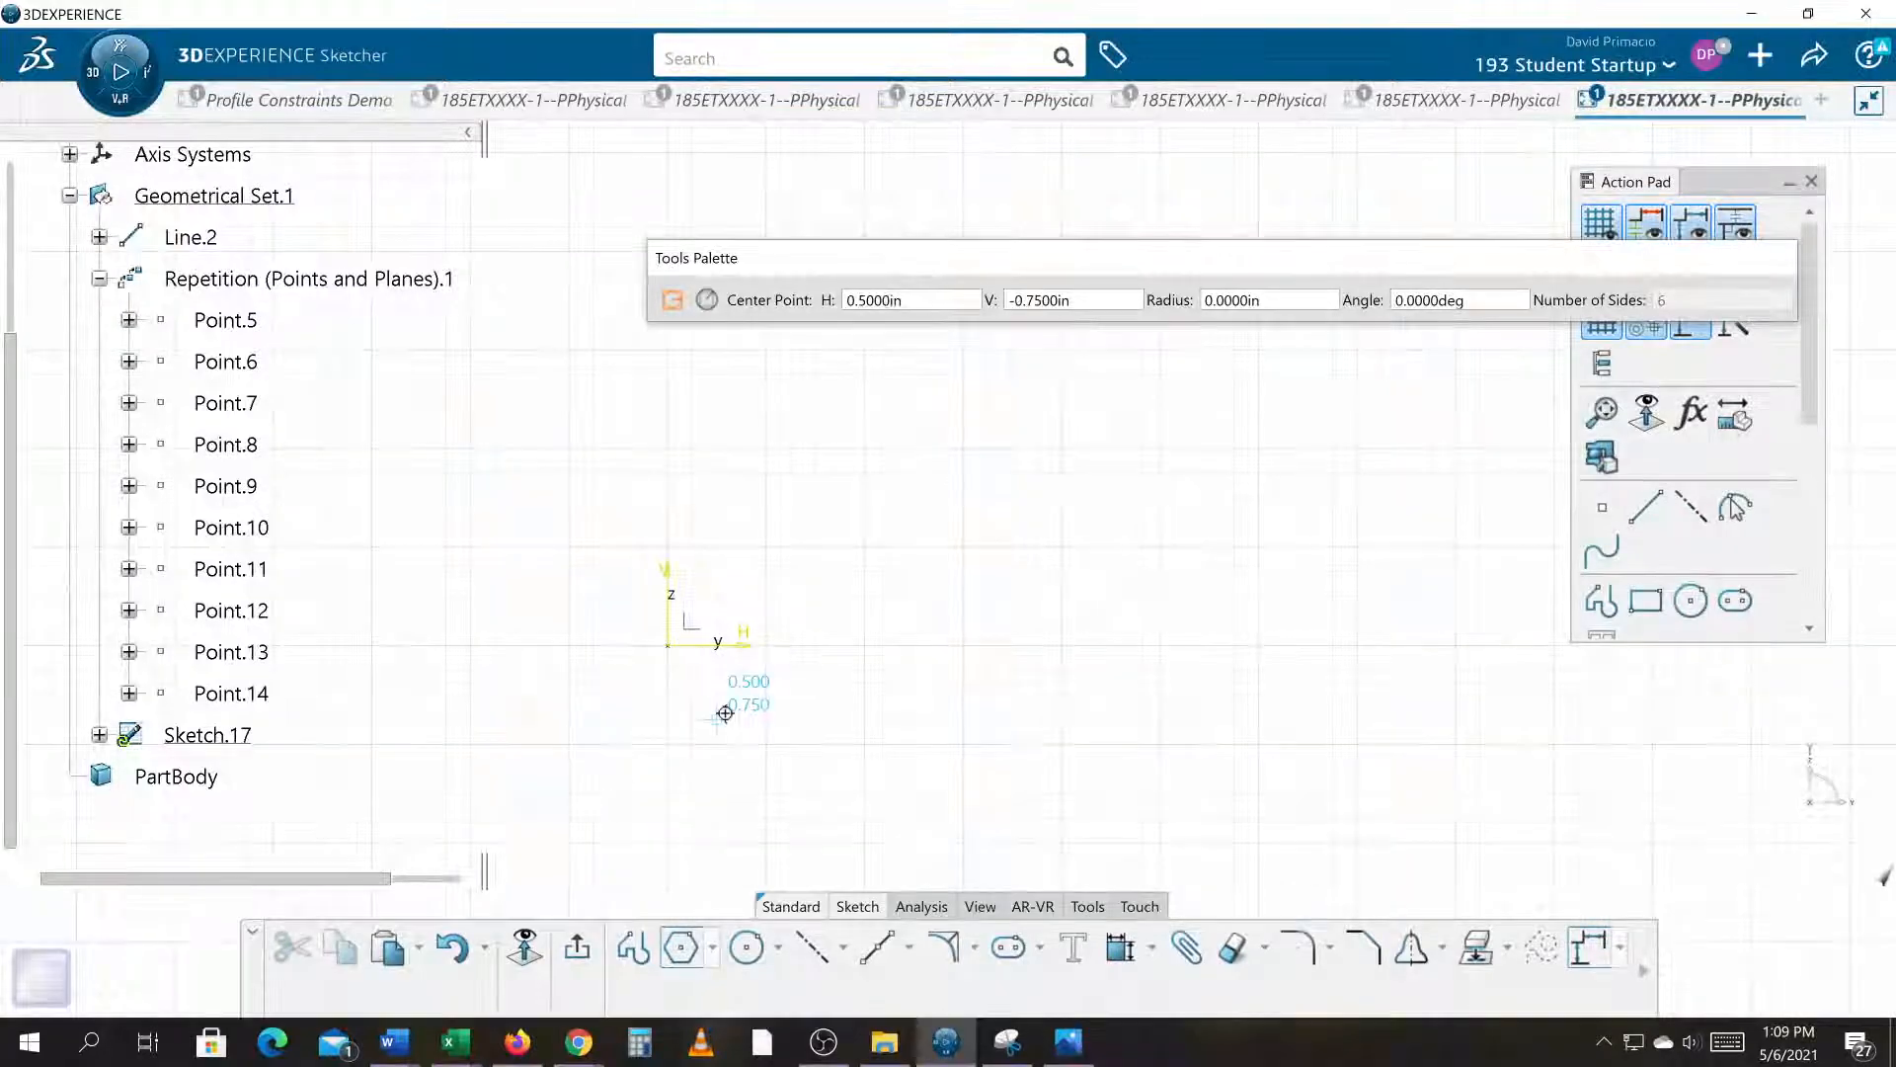
{"action": "left_click", "coordinate": [676, 656]}
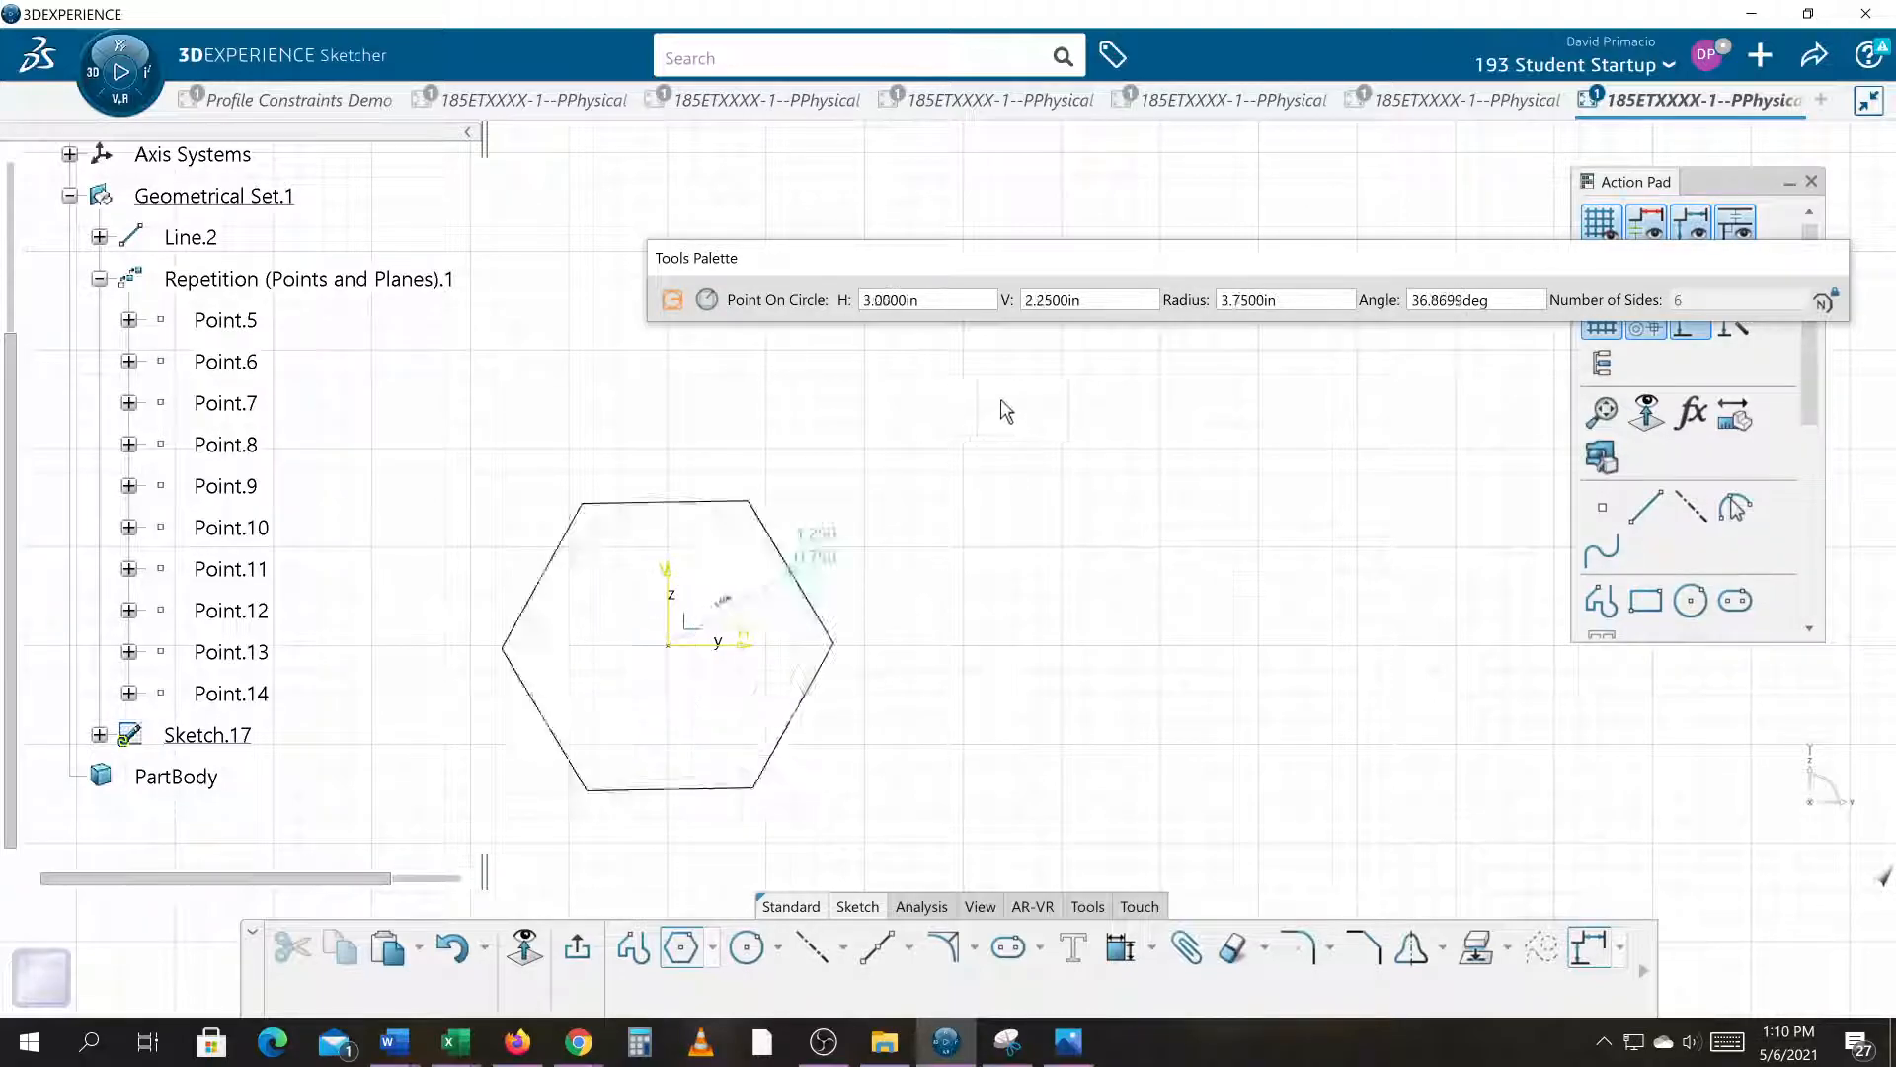
{"action": "left_click_drag", "start_coordinate": [1262, 259], "coordinate": [986, 293]}
{"action": "left_click_drag", "start_coordinate": [1176, 300], "coordinate": [1120, 315]}
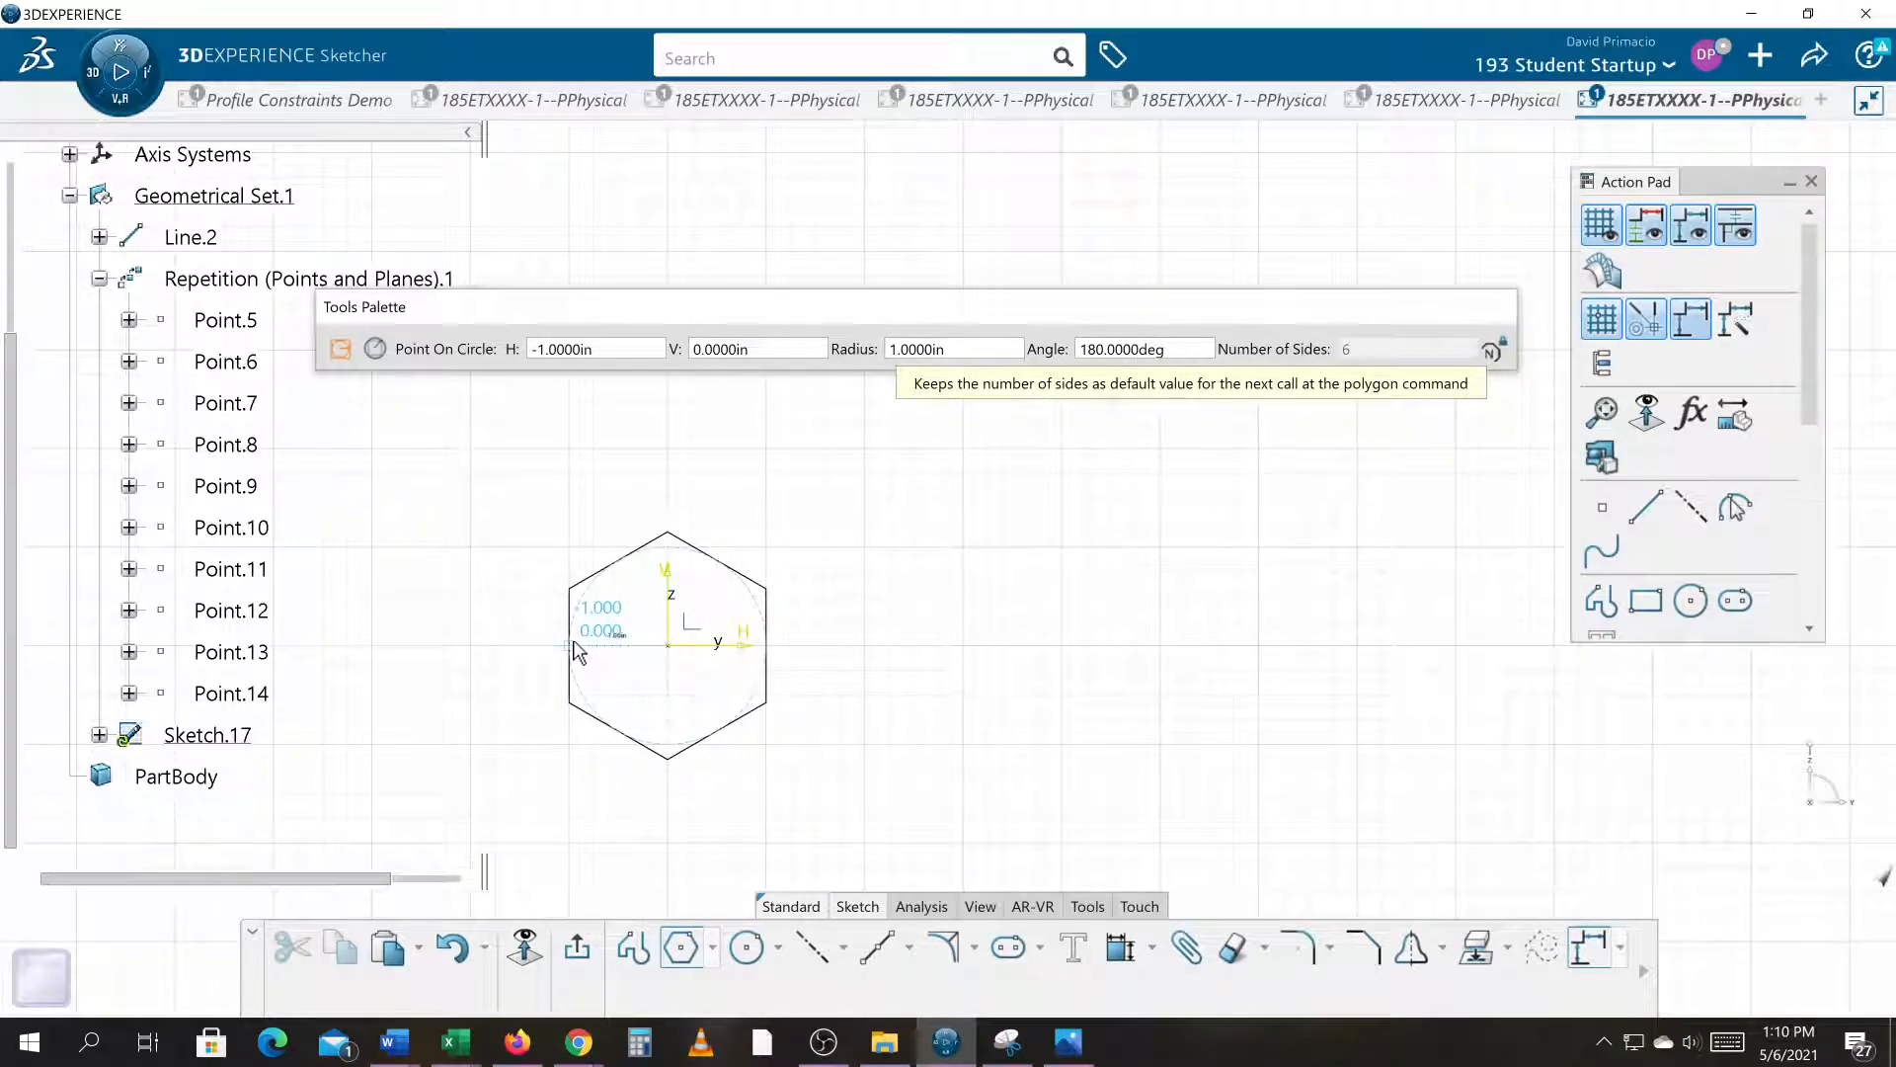
{"action": "left_click", "coordinate": [574, 643]}
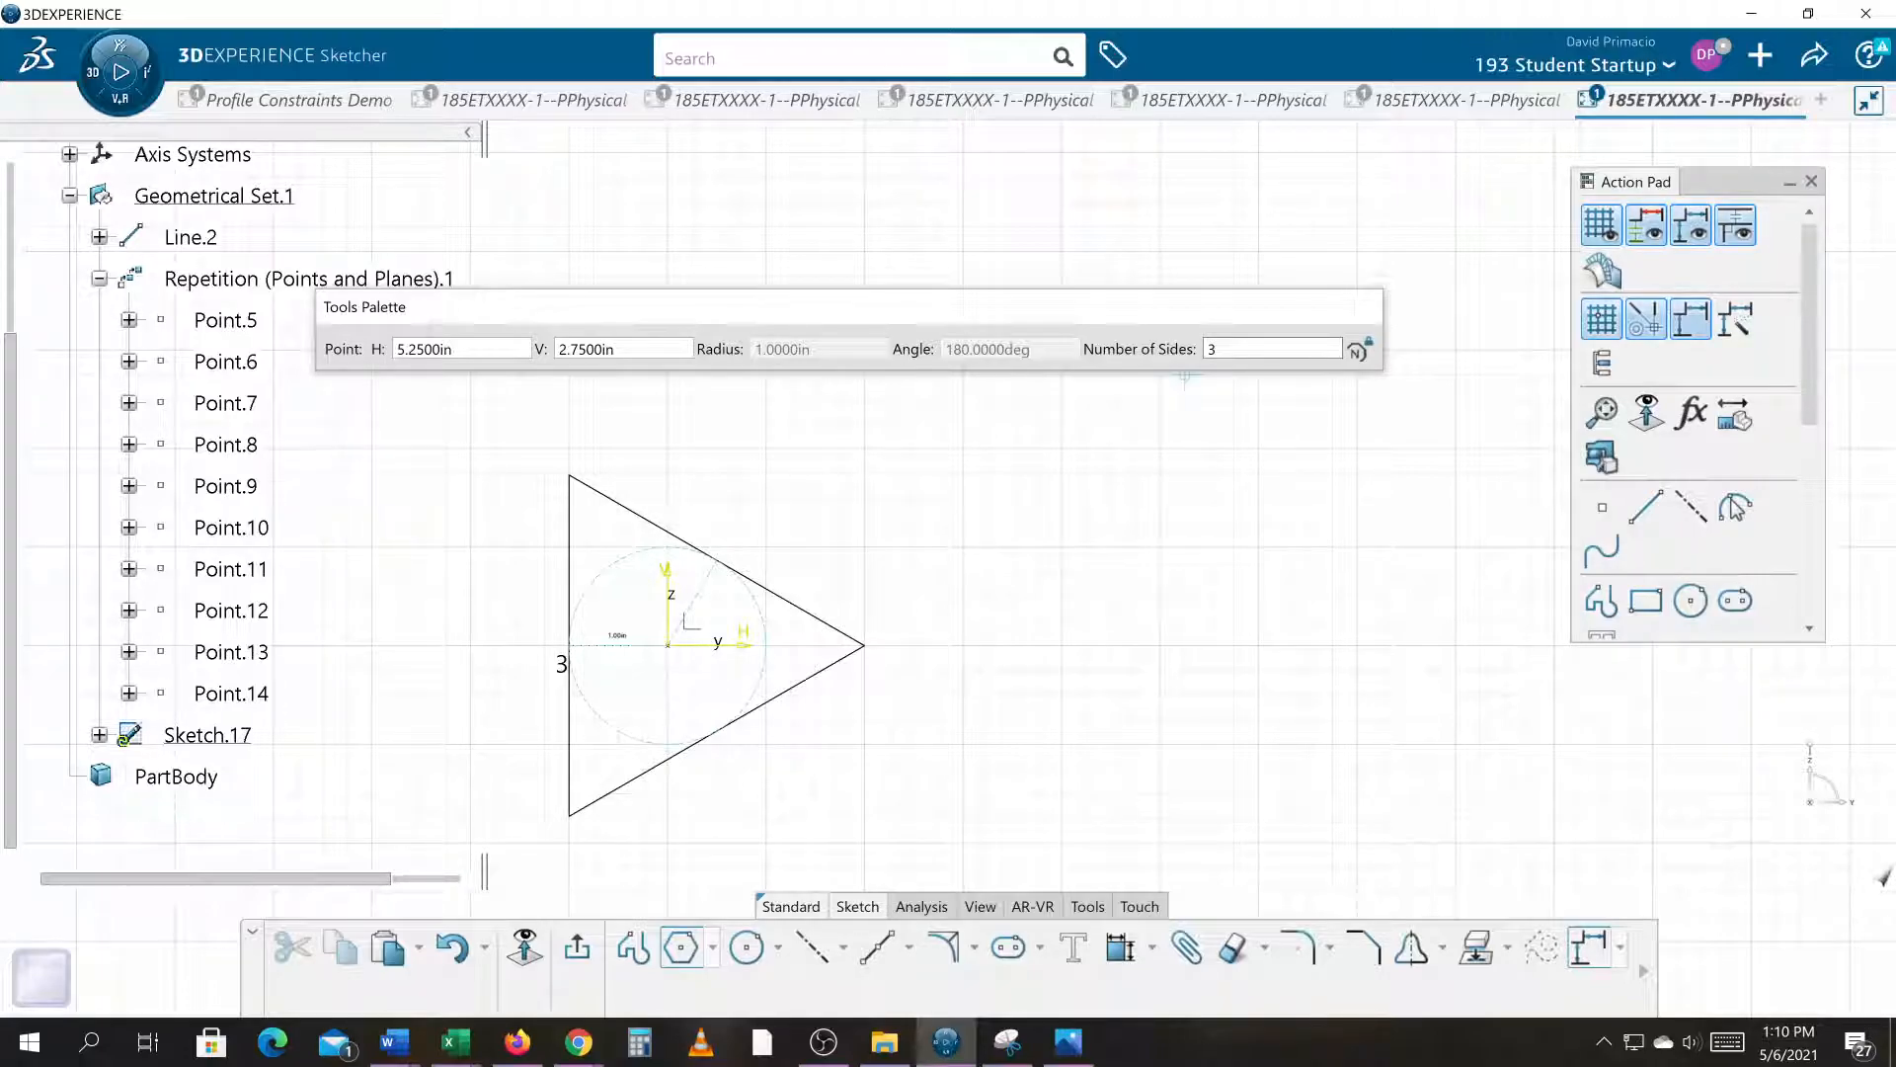
{"action": "double_click", "coordinate": [1213, 349]}
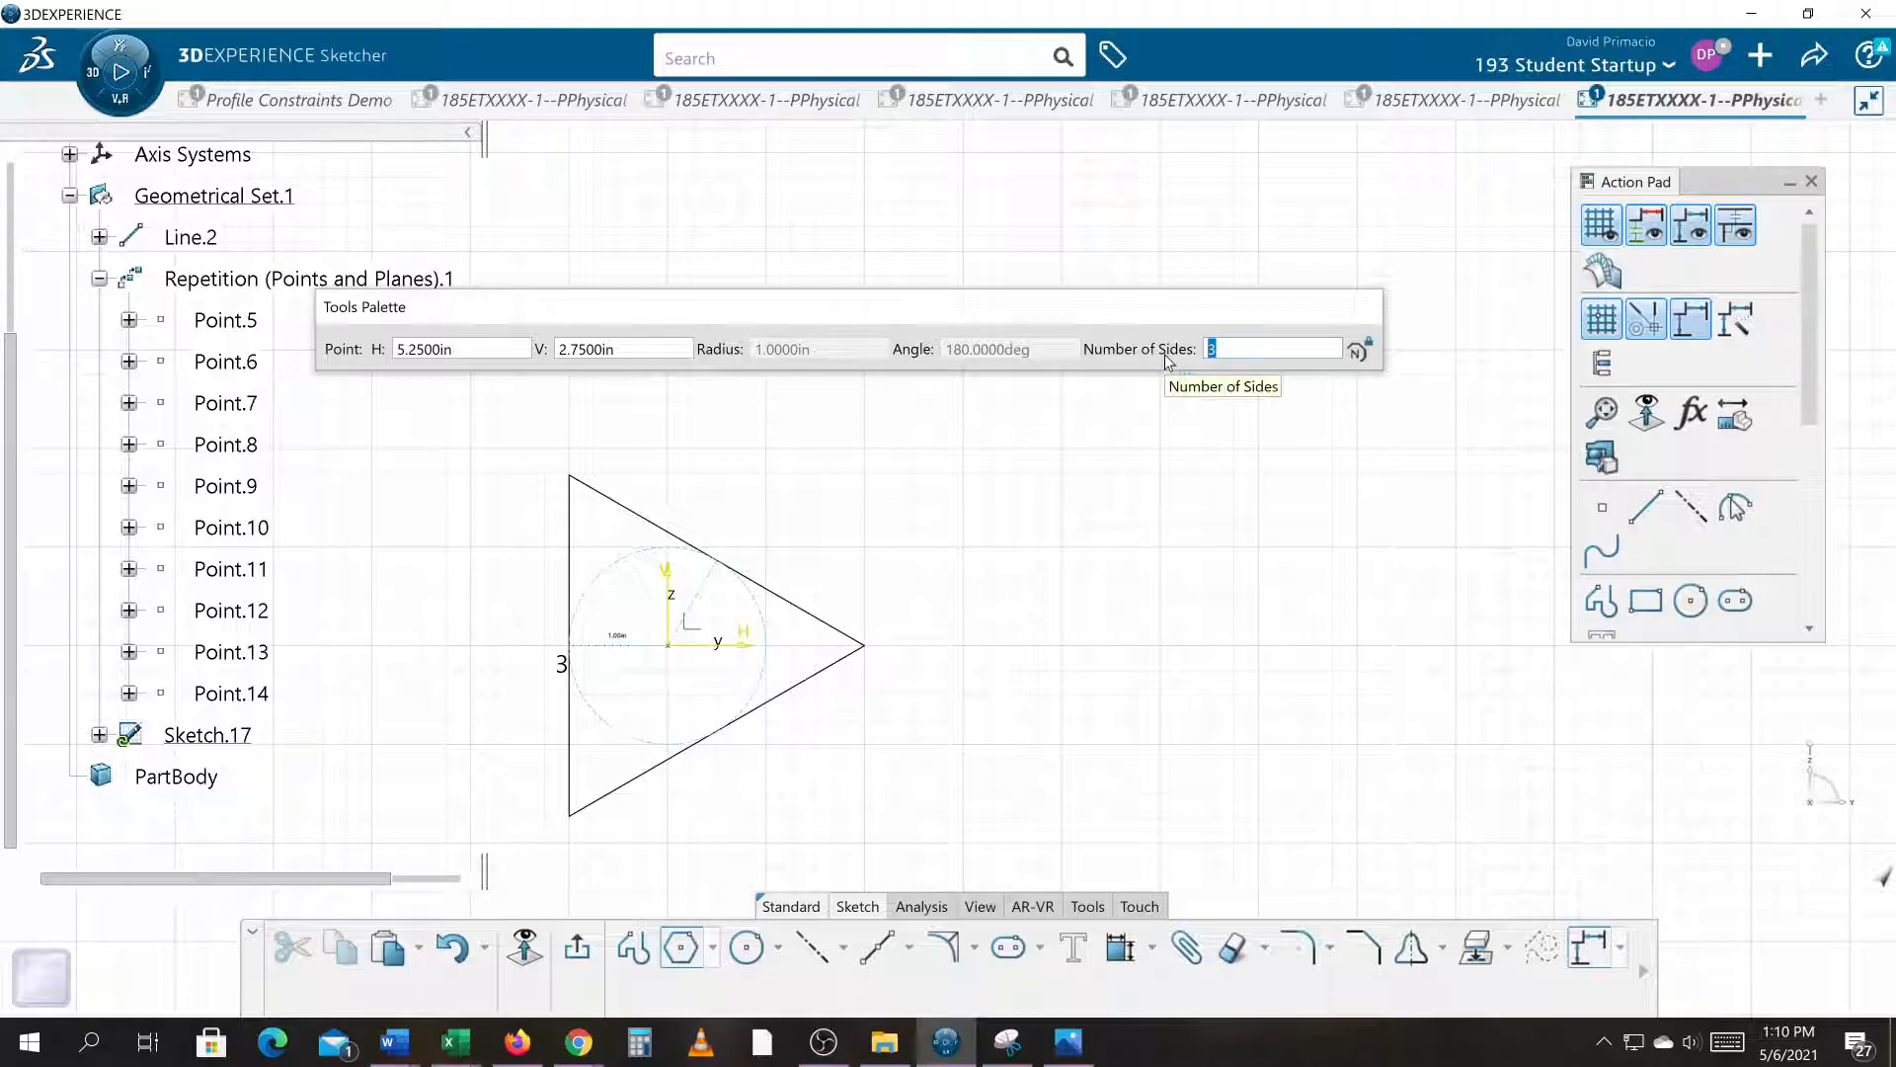
{"action": "type", "text": "8"}
{"action": "key", "text": "Return"}
{"action": "mouse_move", "coordinate": [993, 639]}
{"action": "middle_mouse_down"}
{"action": "mouse_move", "coordinate": [1125, 559]}
{"action": "mouse_move", "coordinate": [1095, 573]}
{"action": "mouse_move", "coordinate": [1106, 524]}
{"action": "mouse_move", "coordinate": [923, 539]}
{"action": "middle_mouse_up"}
{"action": "left_click", "coordinate": [1114, 561]}
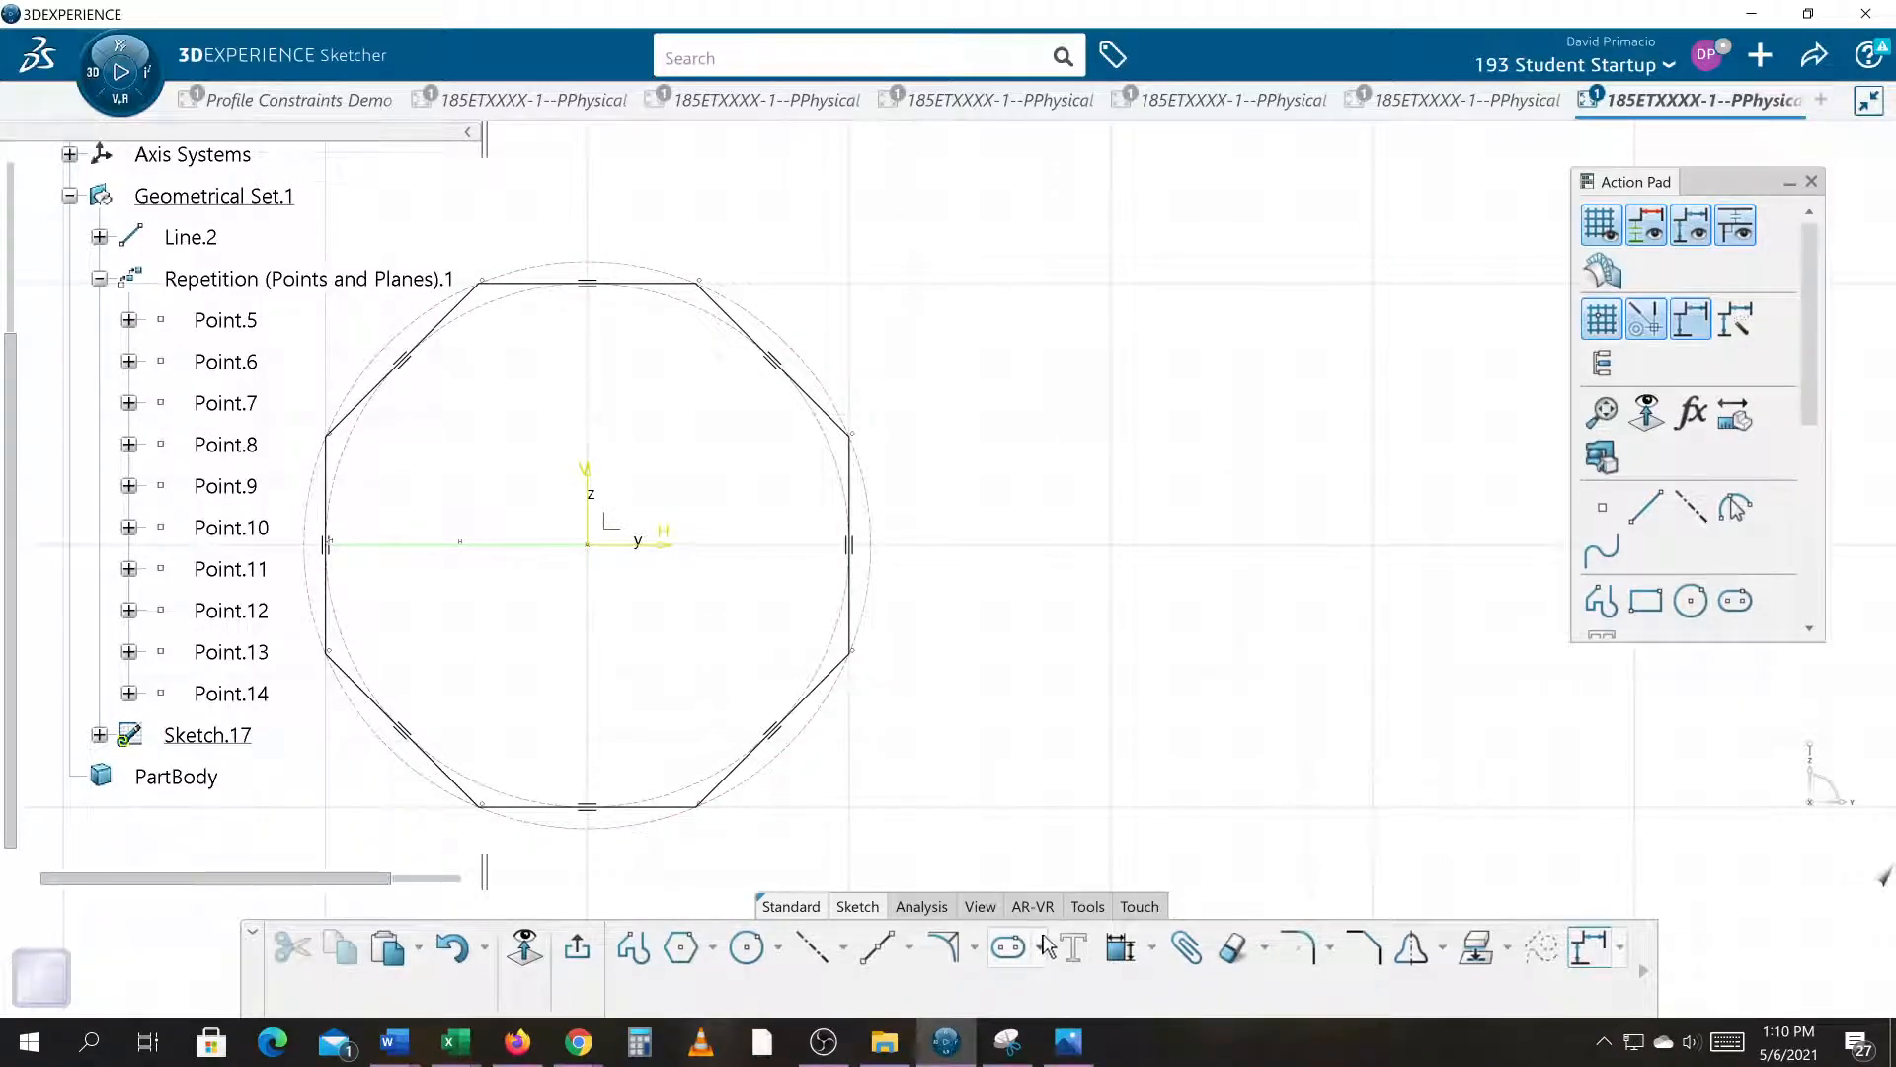
Step: Dimension the octagon's outer construction circle to a 2 in diameter and exit the sketch
{"action": "left_click", "coordinate": [1120, 947]}
{"action": "left_click", "coordinate": [871, 539]}
{"action": "left_click", "coordinate": [1031, 313]}
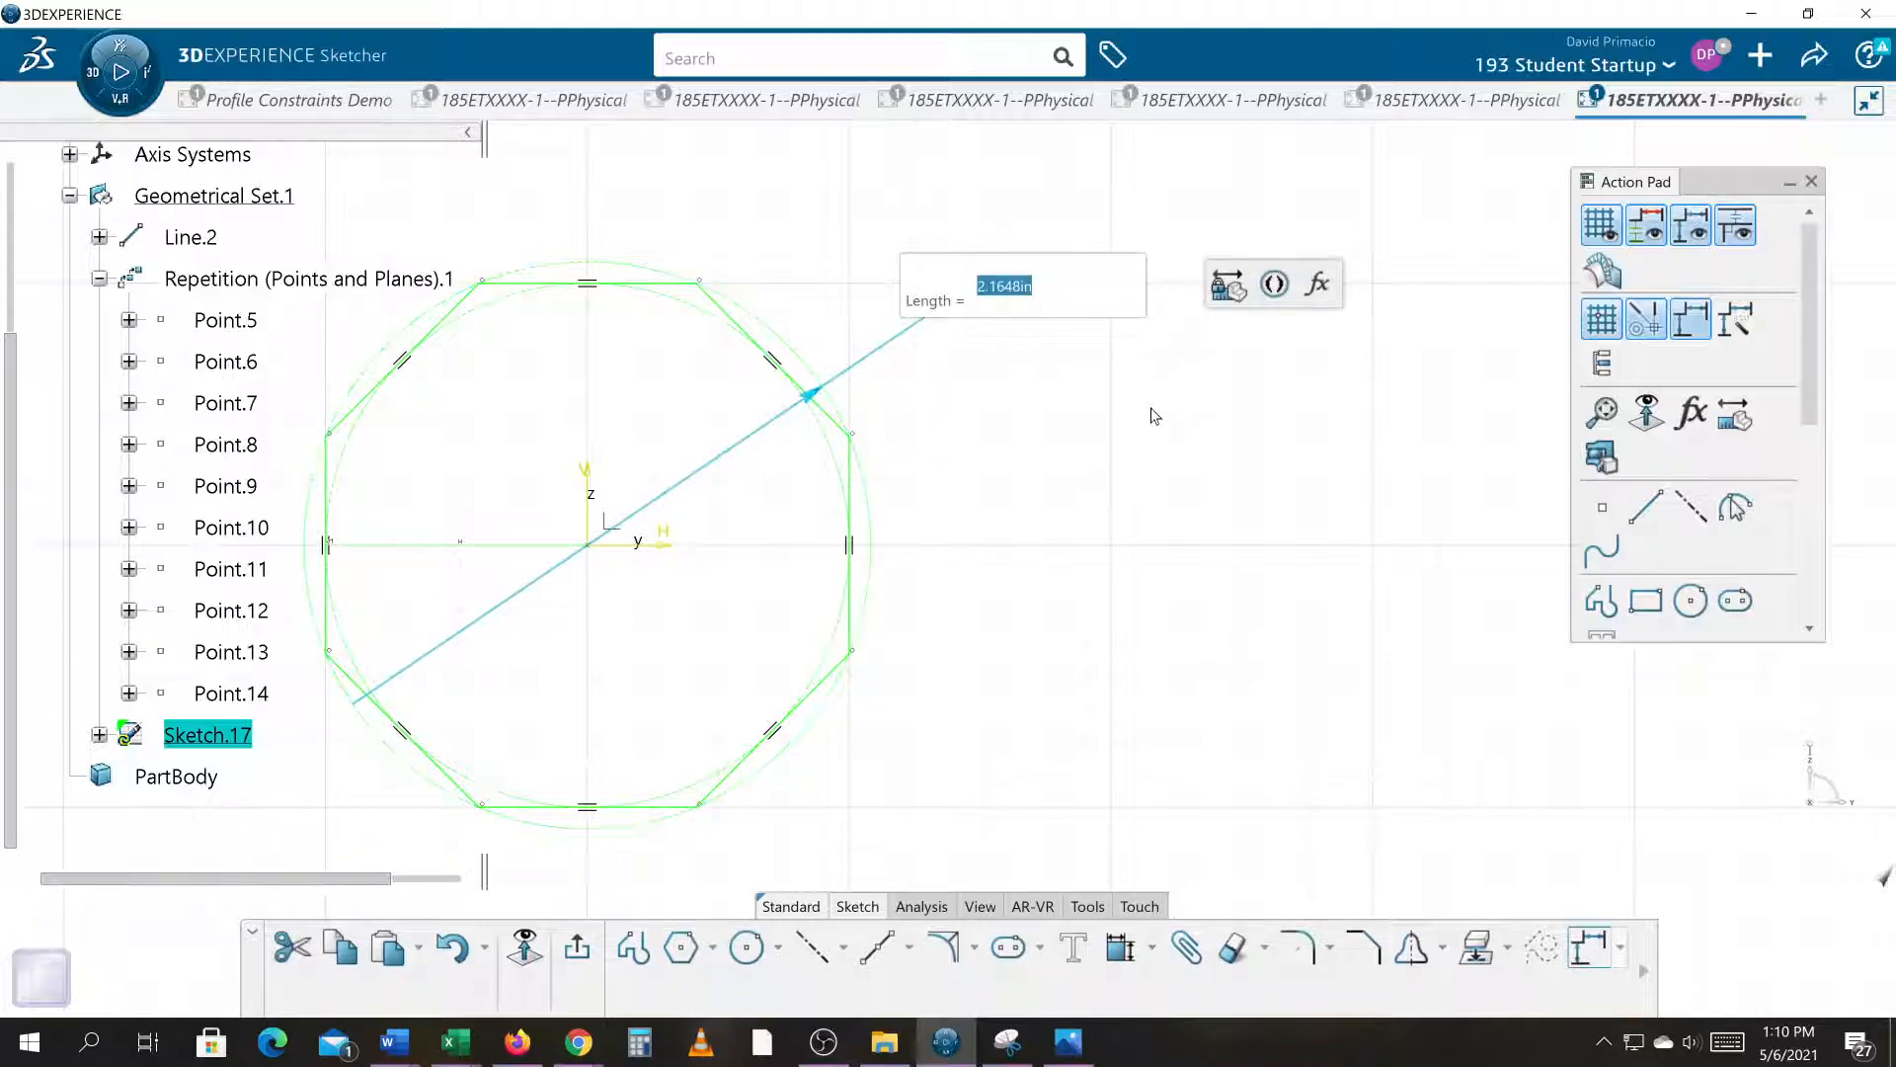
{"action": "type", "text": "2"}
{"action": "key", "text": "Return"}
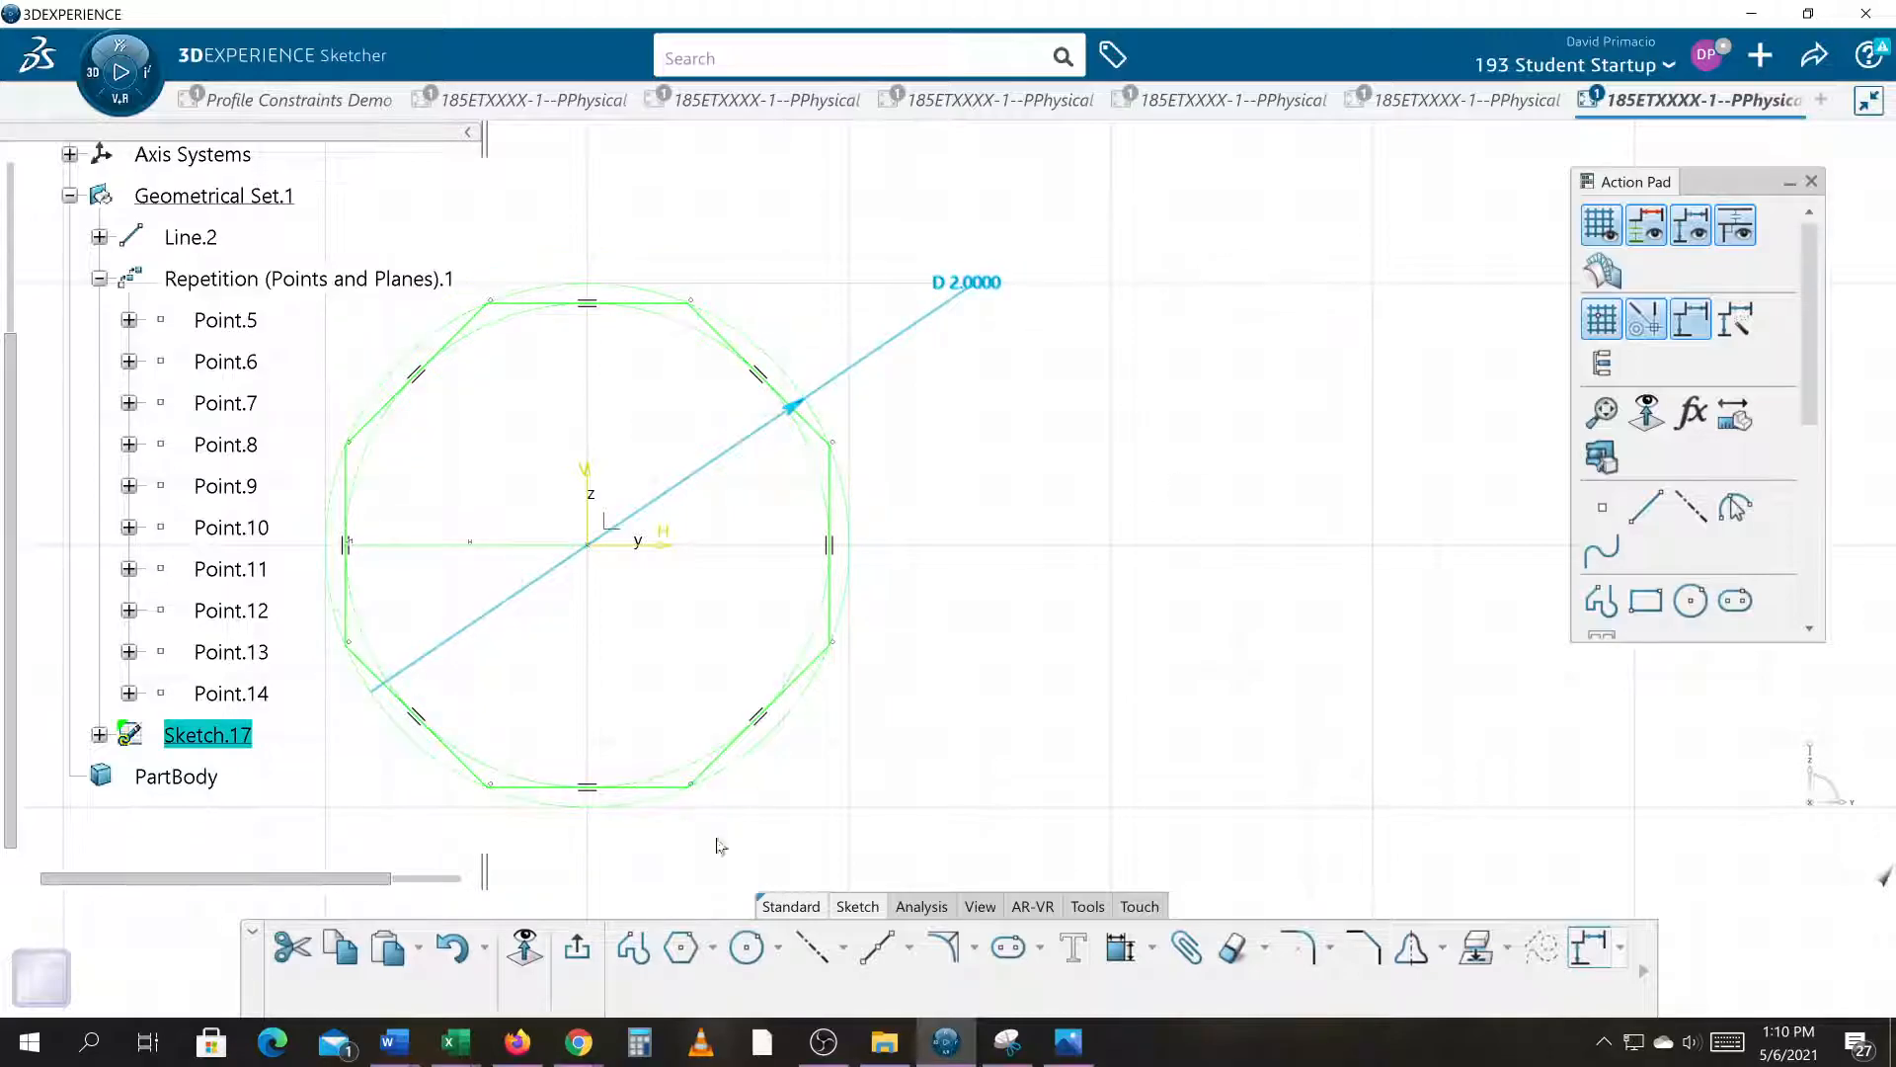
{"action": "left_click", "coordinate": [591, 944]}
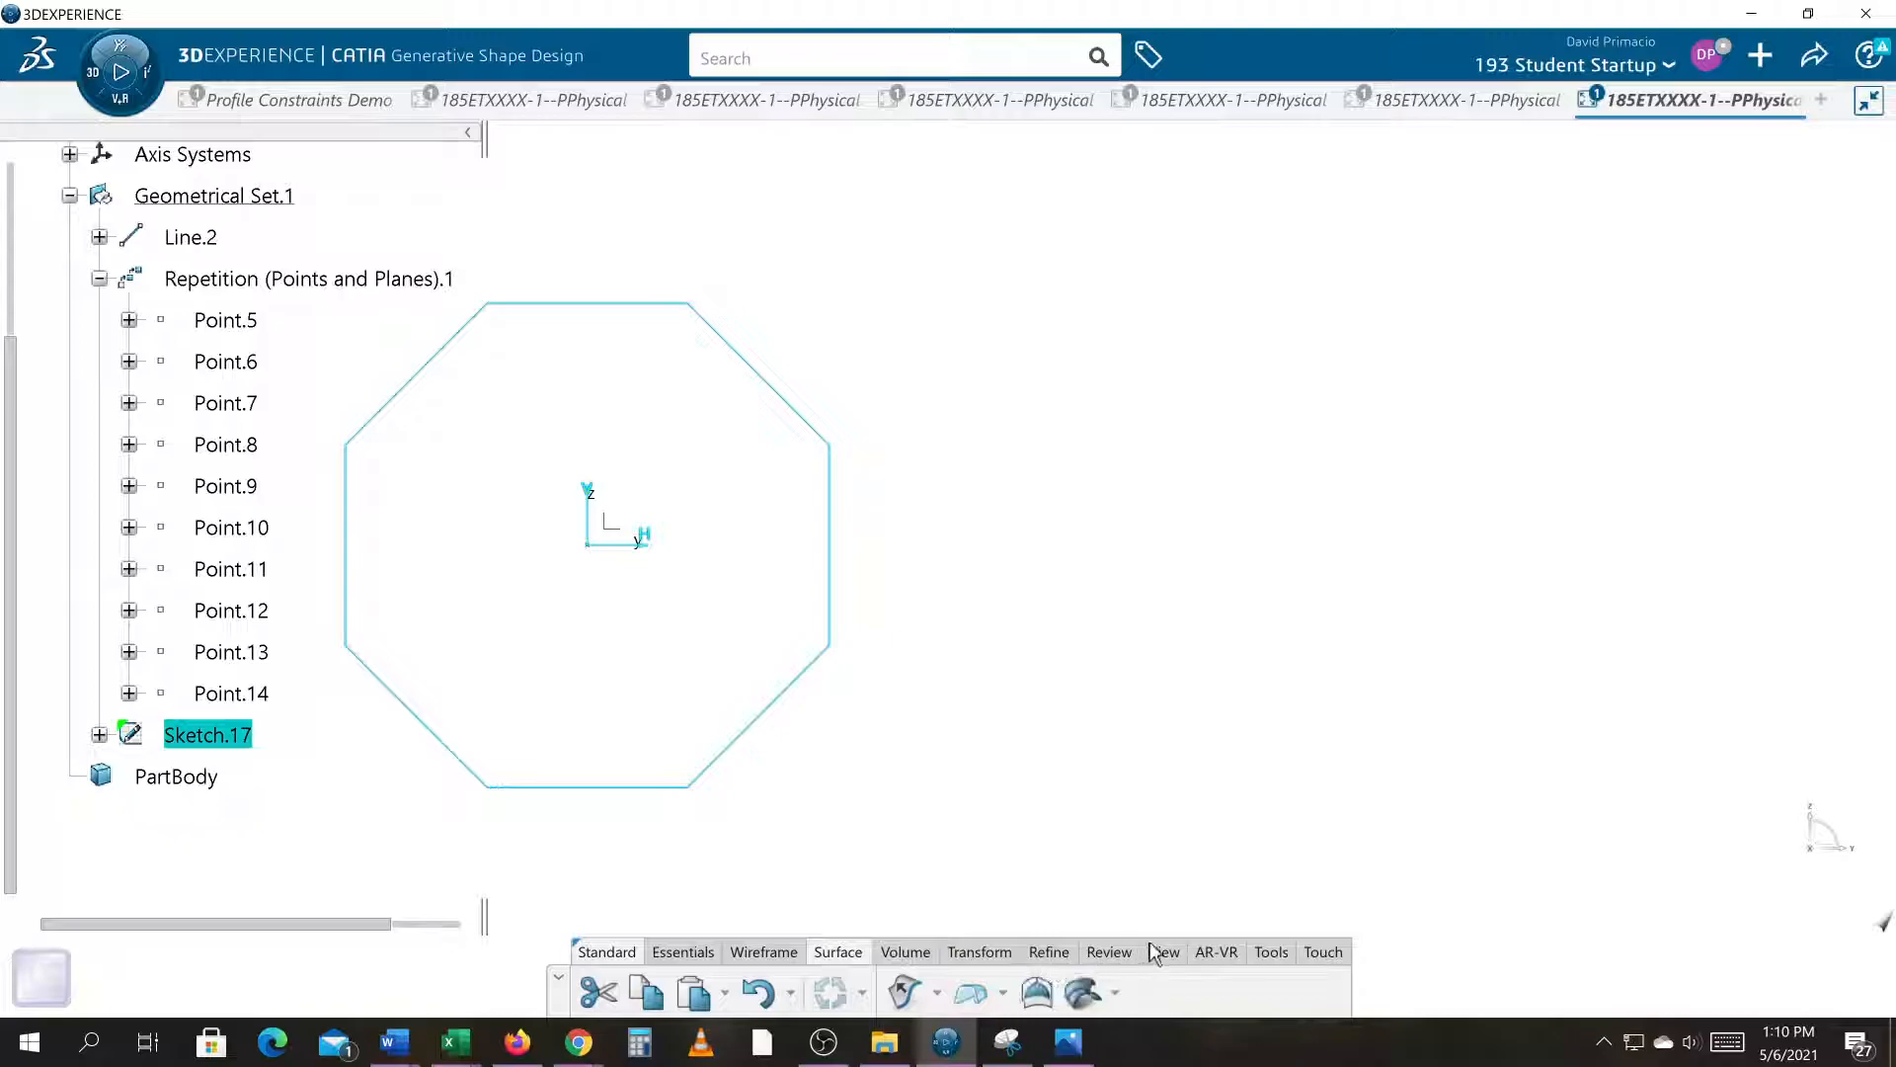
Step: Start an Adaptive Sweep with Line.2 as the guiding curve and the octagon sketch as its profile
{"action": "left_click", "coordinate": [1111, 954]}
{"action": "left_click", "coordinate": [1012, 990]}
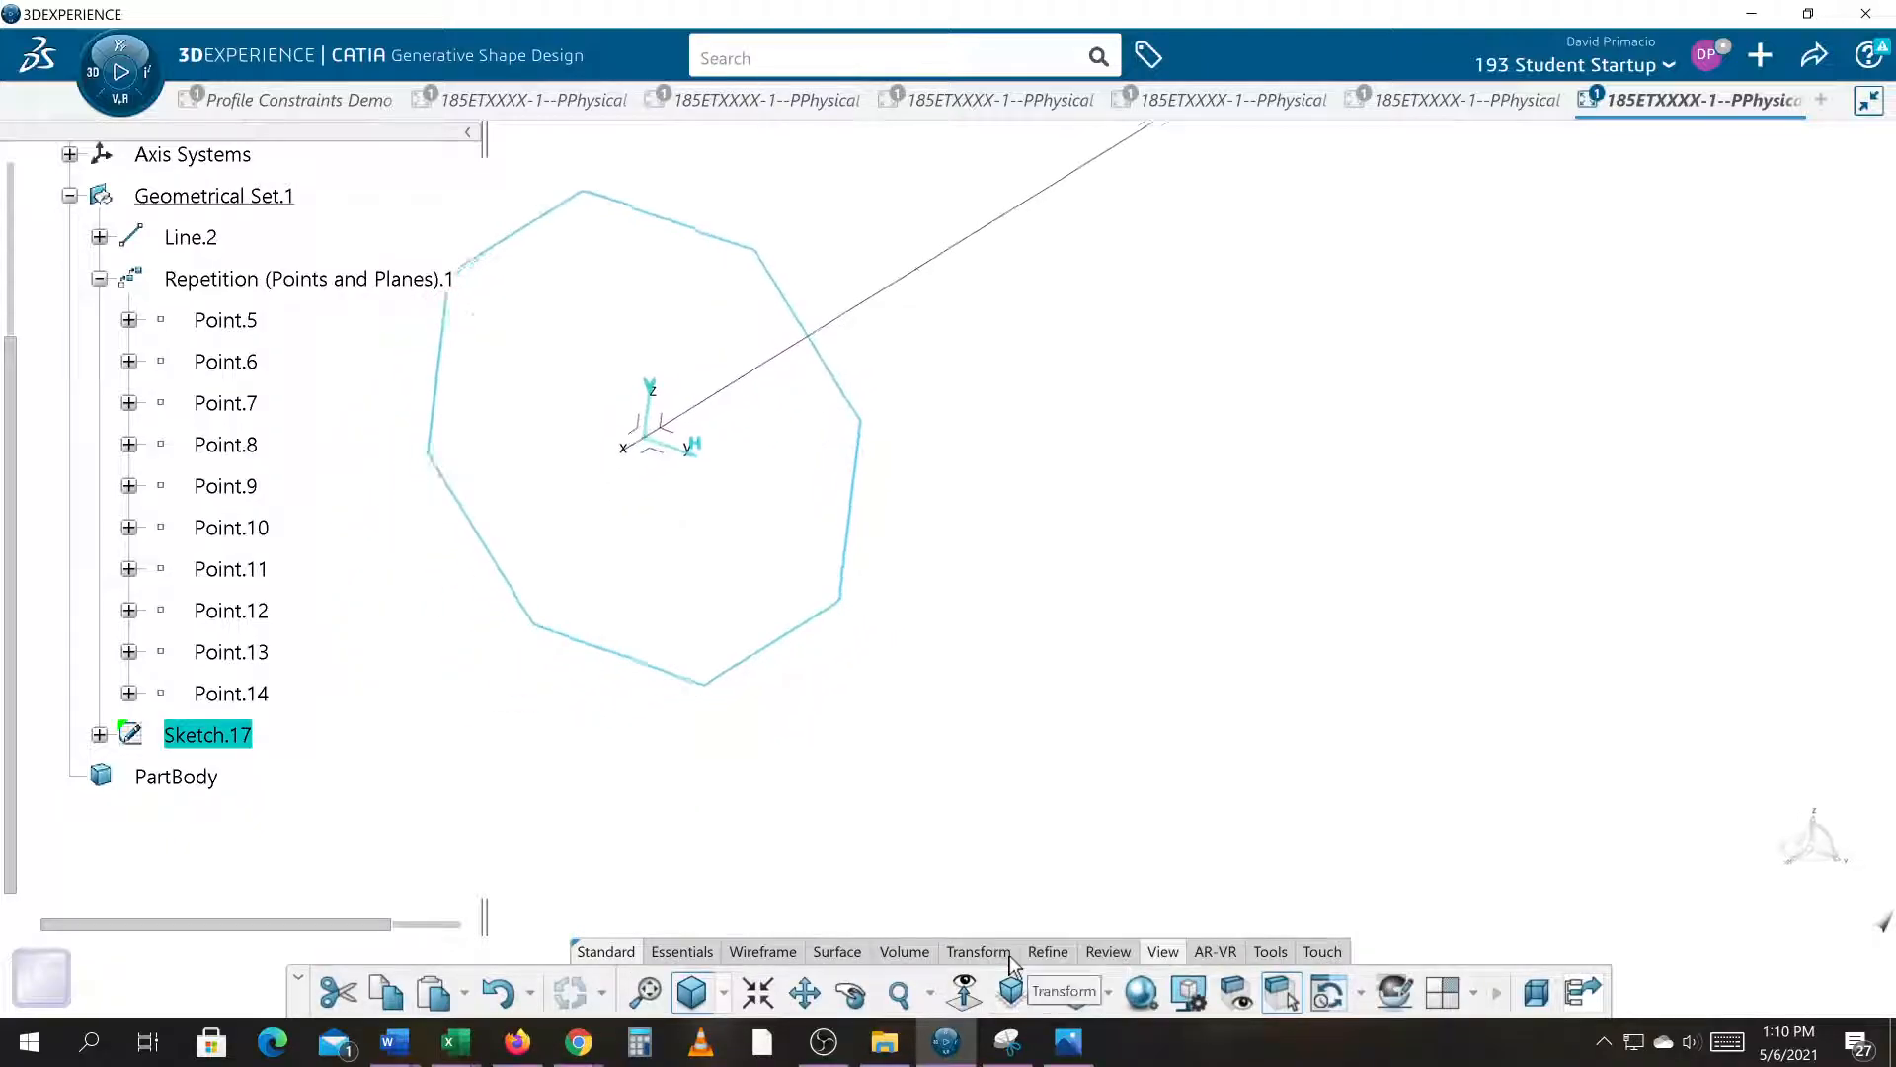
{"action": "left_click", "coordinate": [1064, 680]}
{"action": "middle_click_drag", "start_coordinate": [1064, 680], "coordinate": [1032, 775], "text": "ctrl"}
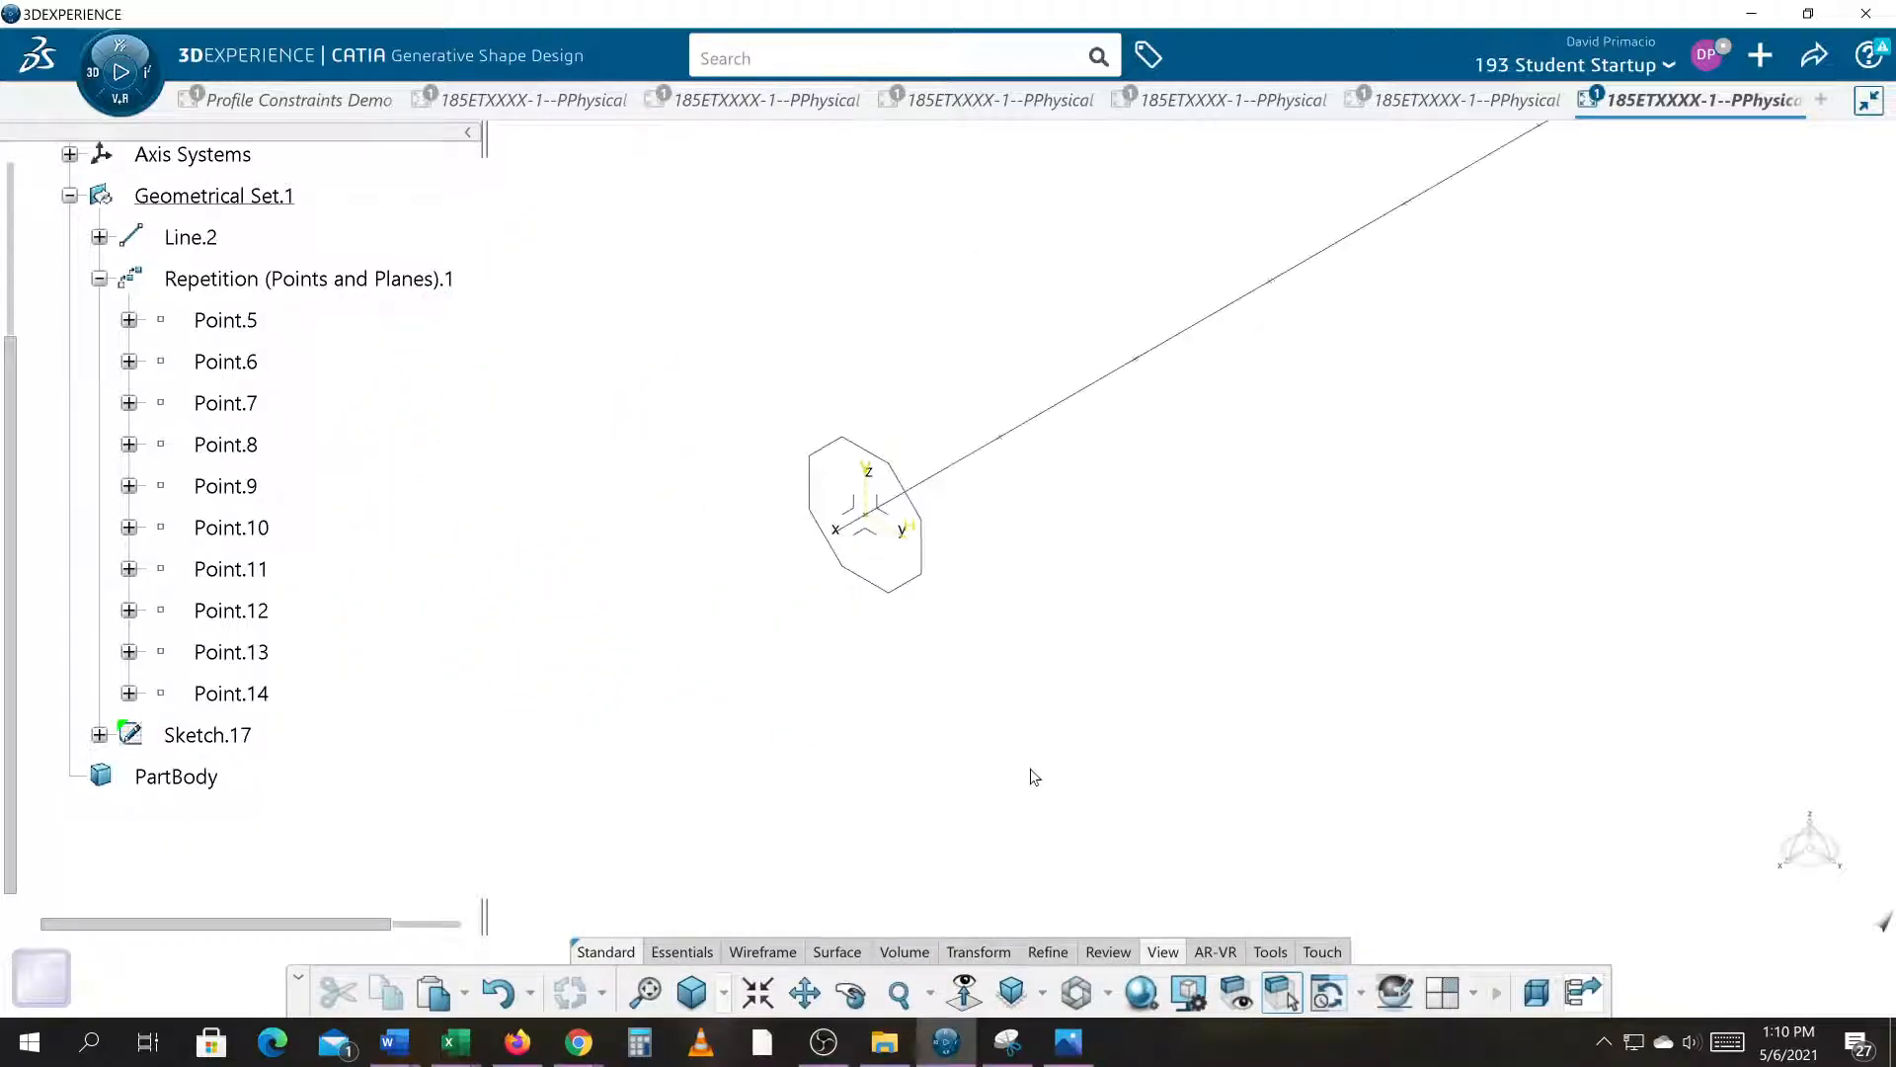
{"action": "middle_click_drag", "start_coordinate": [1081, 663], "coordinate": [939, 776]}
{"action": "middle_click_drag", "start_coordinate": [1033, 708], "coordinate": [1044, 699]}
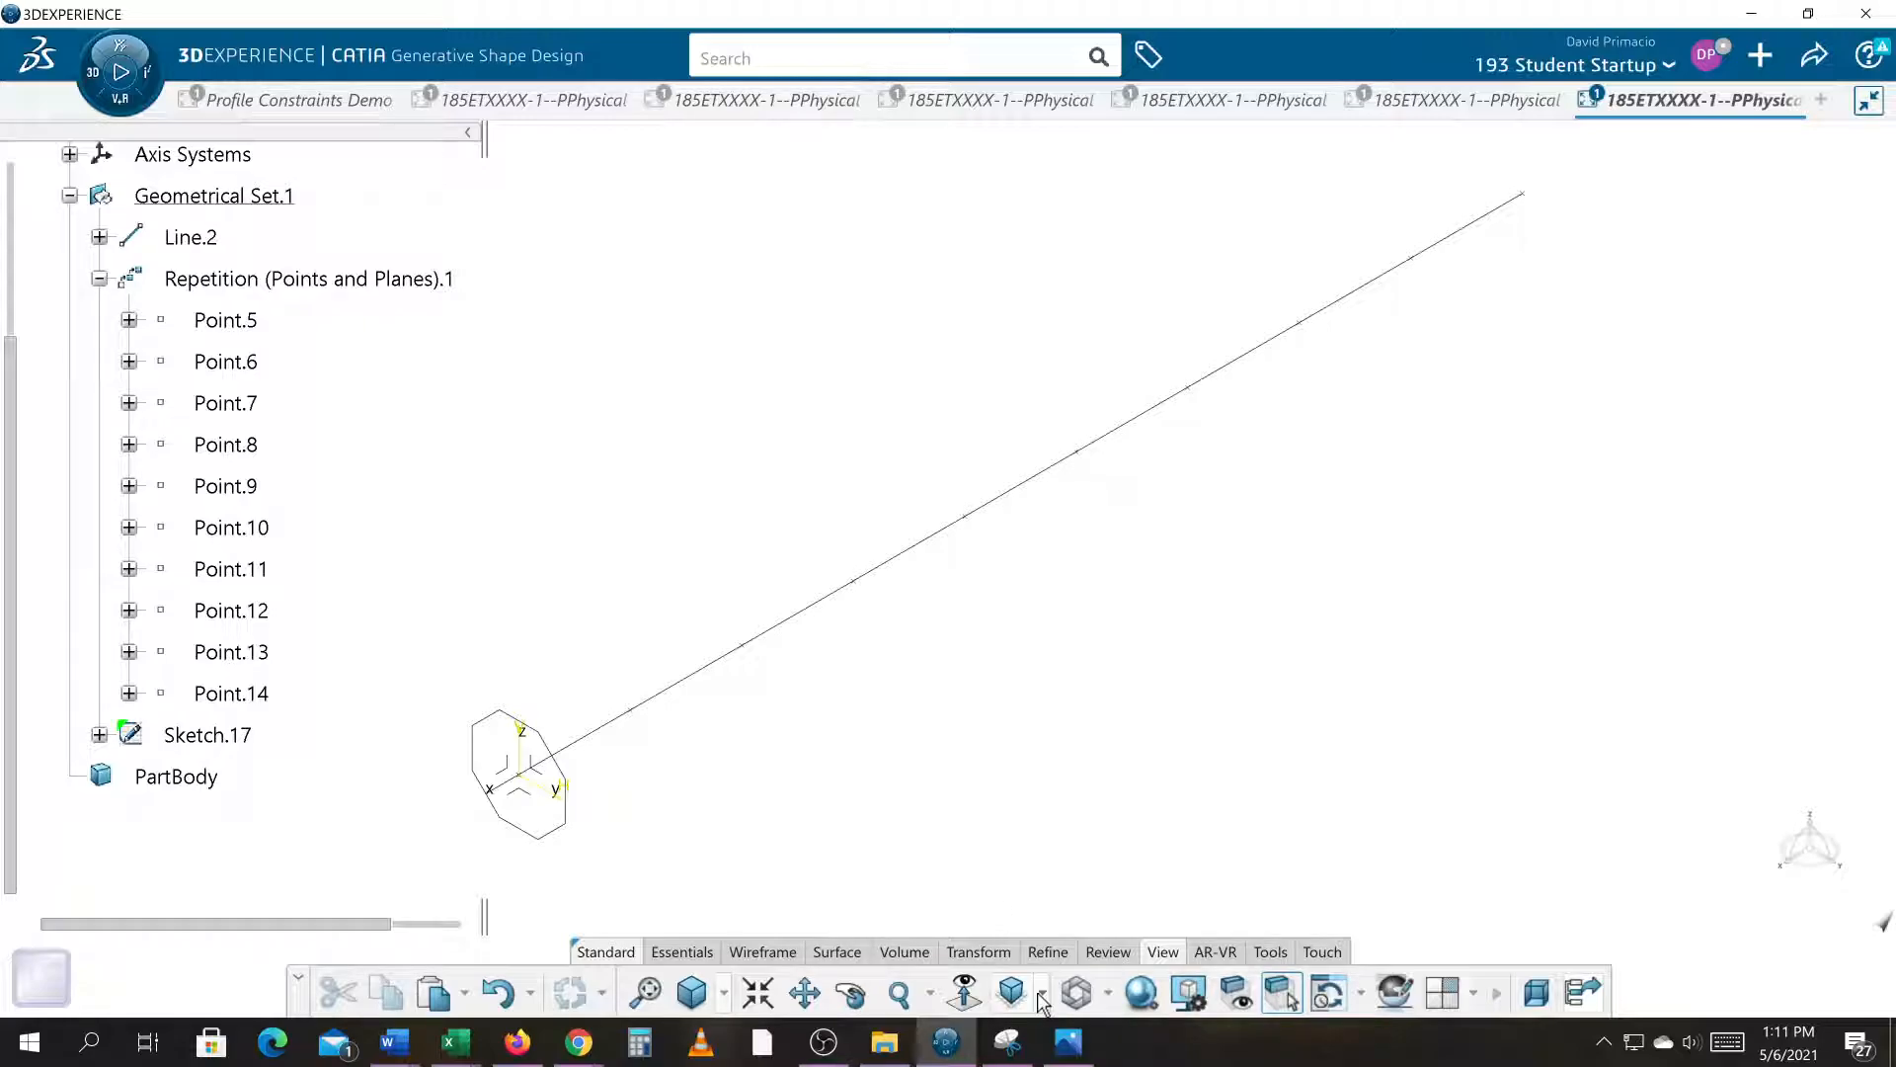
{"action": "left_click", "coordinate": [855, 953]}
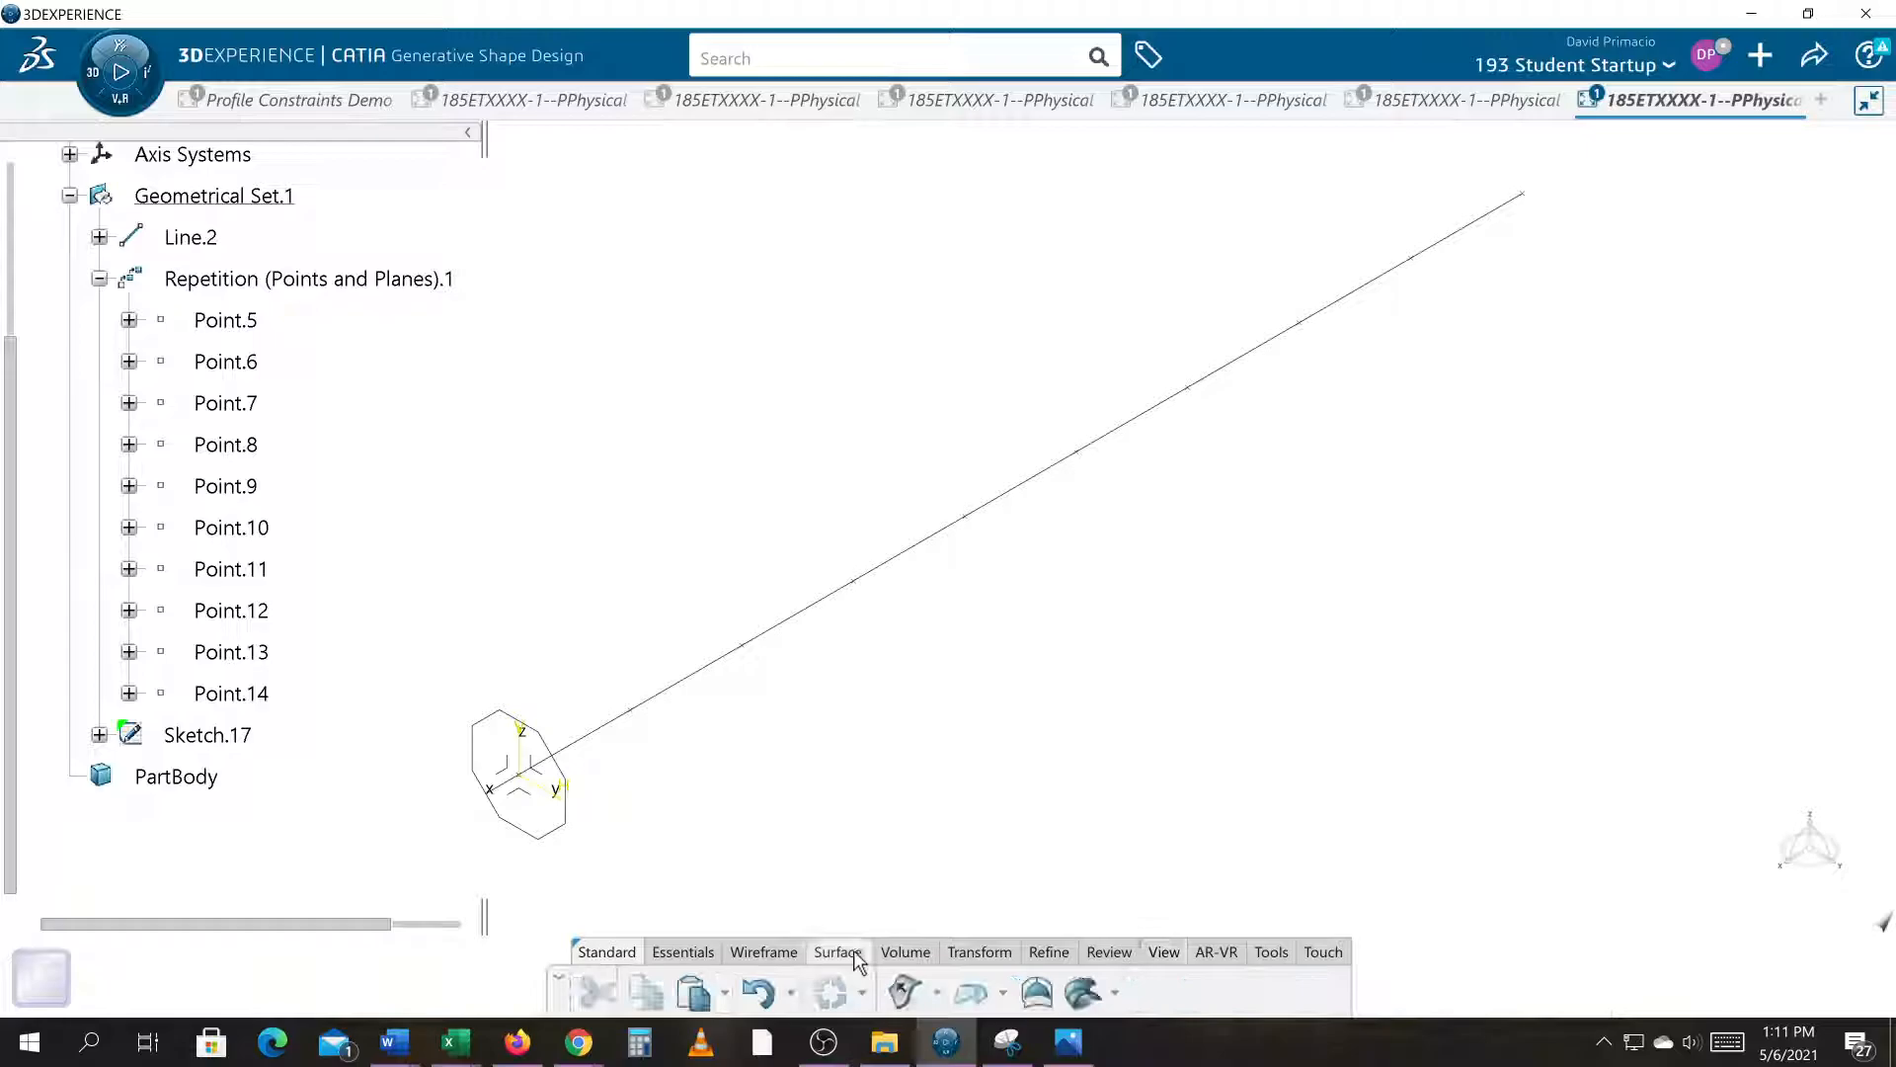
{"action": "left_click", "coordinate": [976, 994]}
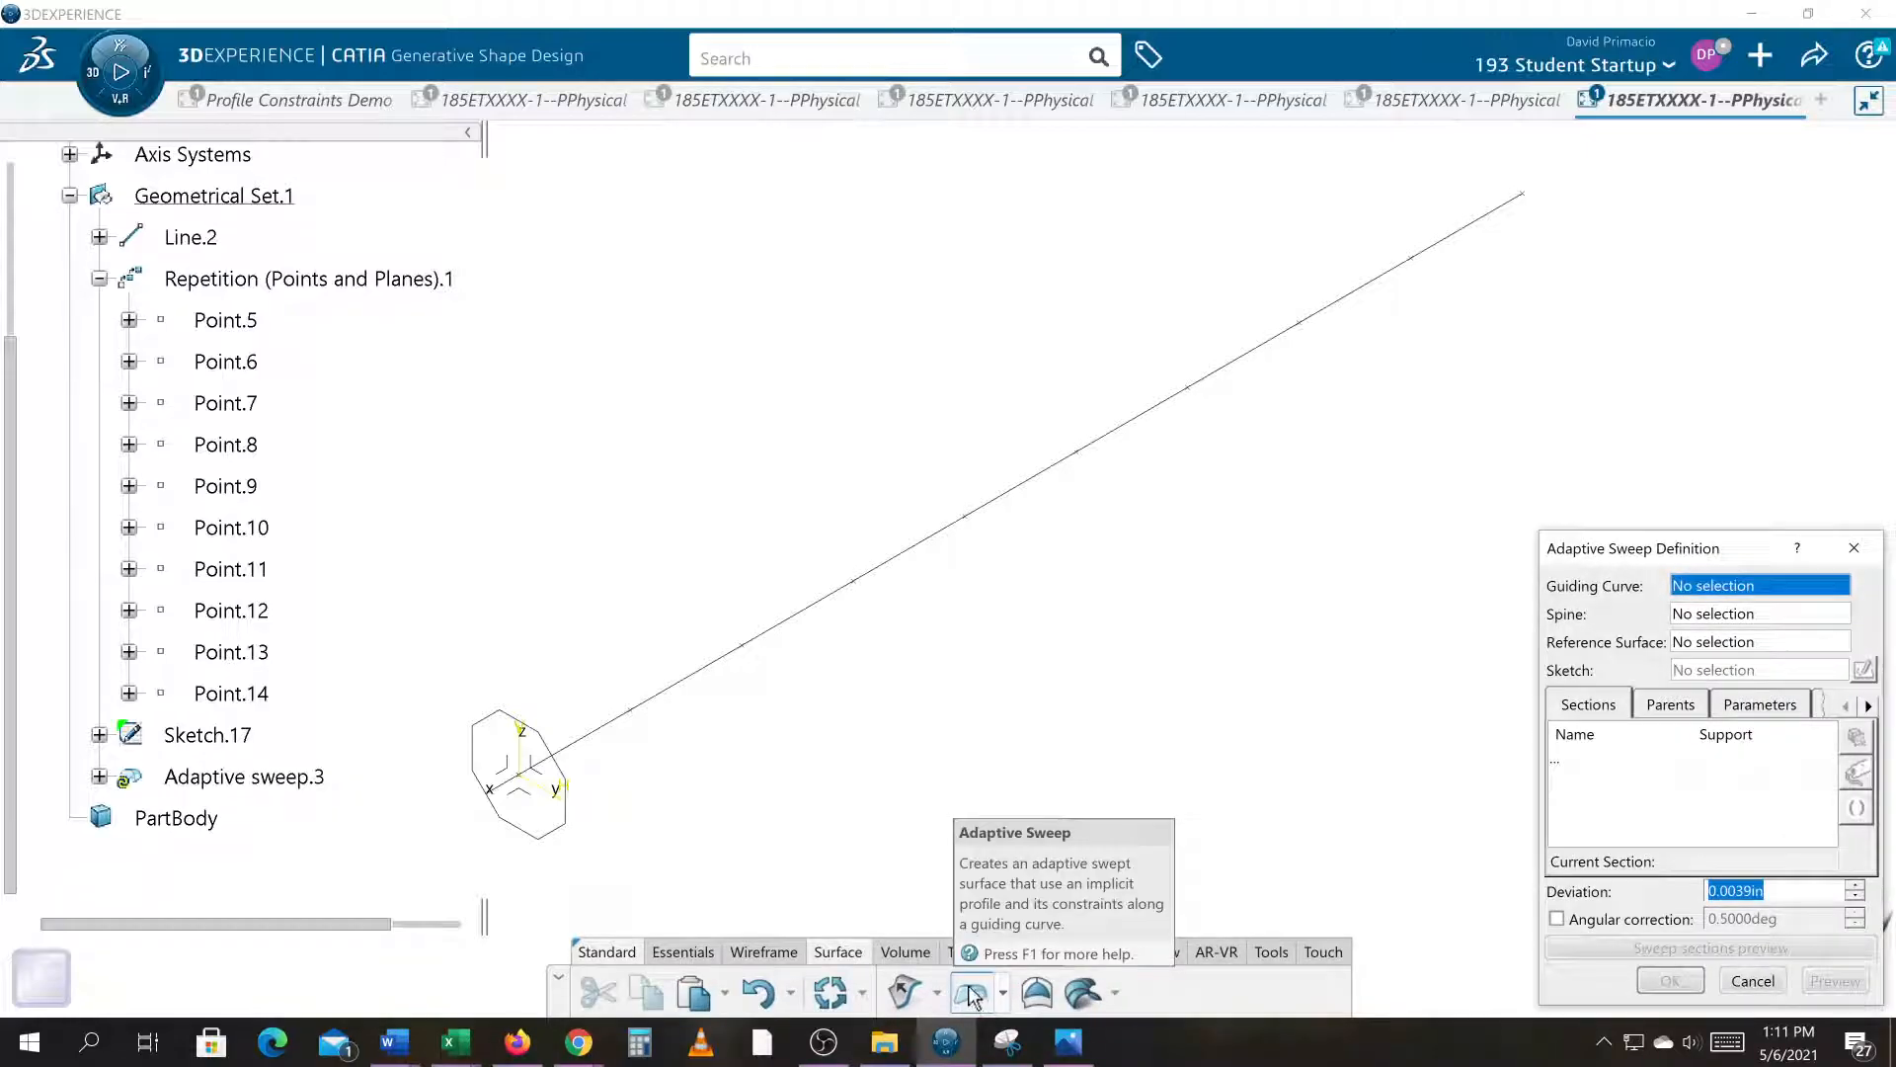
{"action": "left_click", "coordinate": [688, 684]}
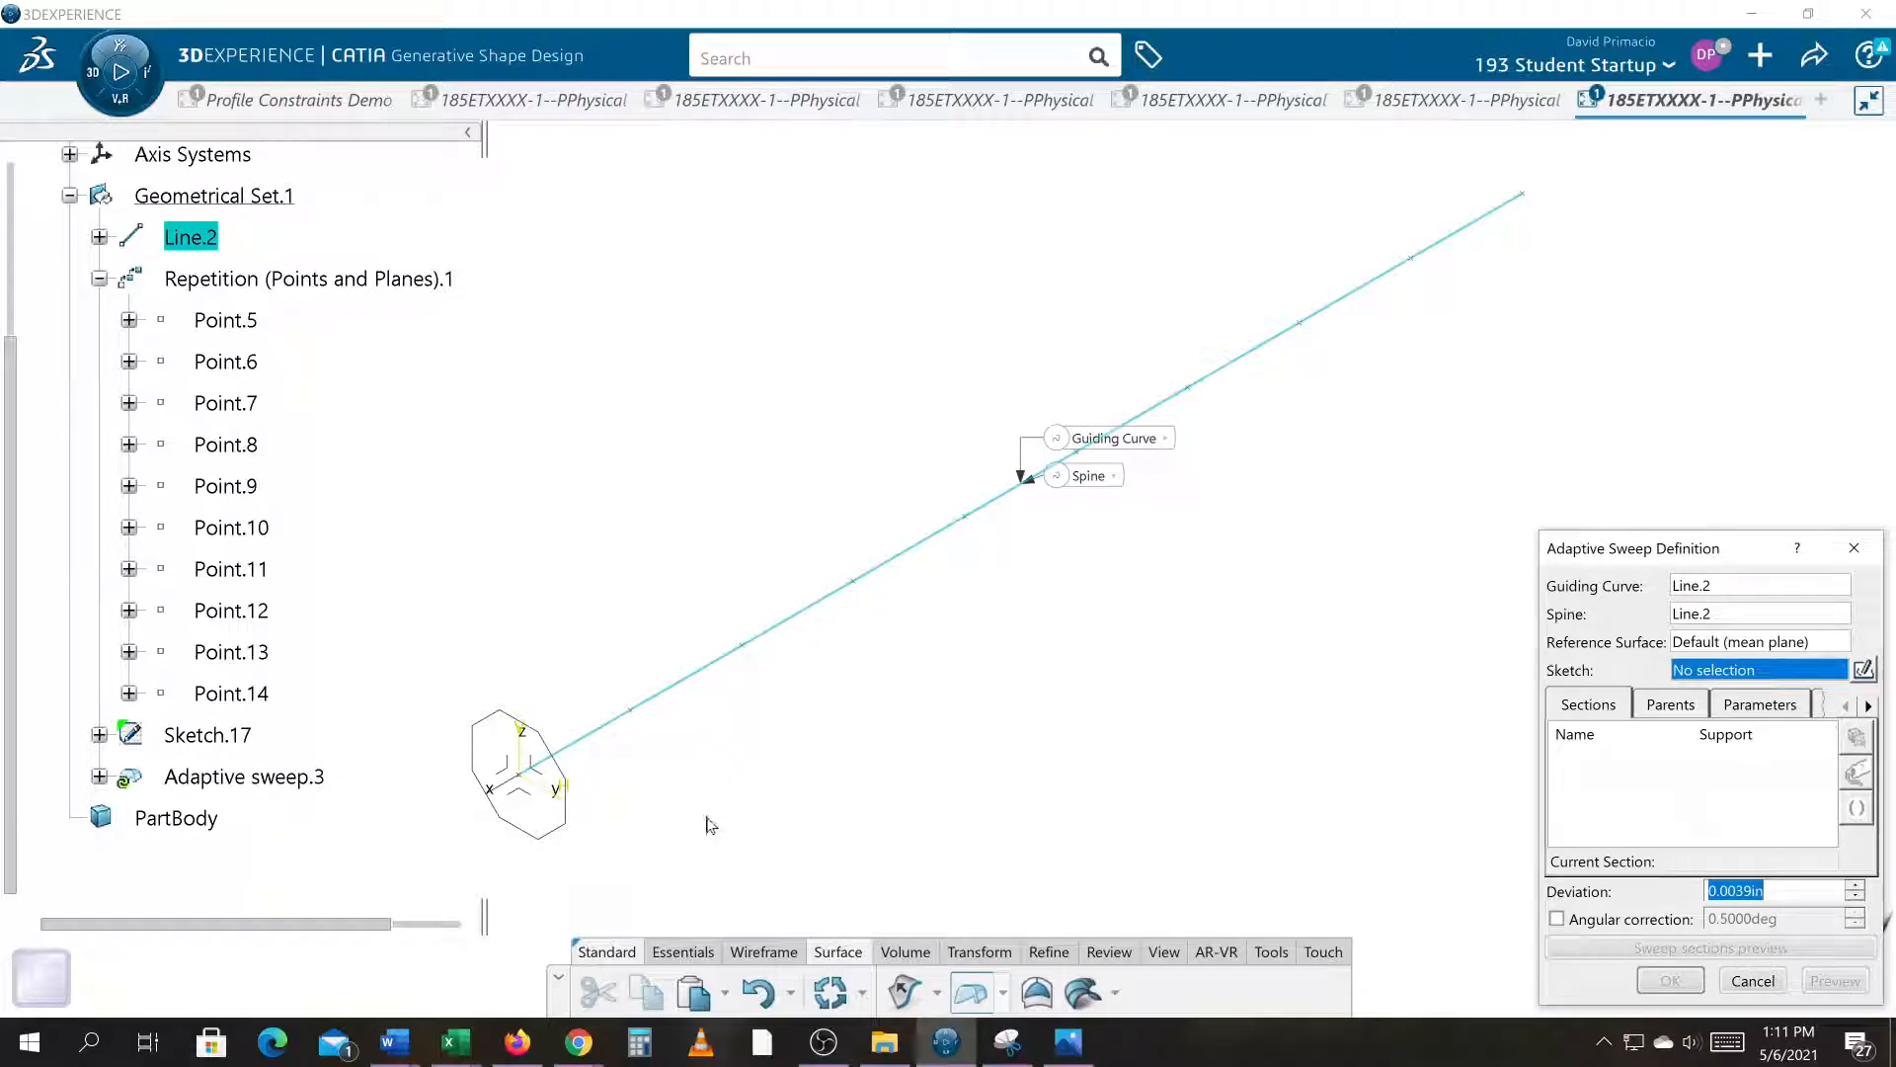
{"action": "left_click", "coordinate": [560, 834]}
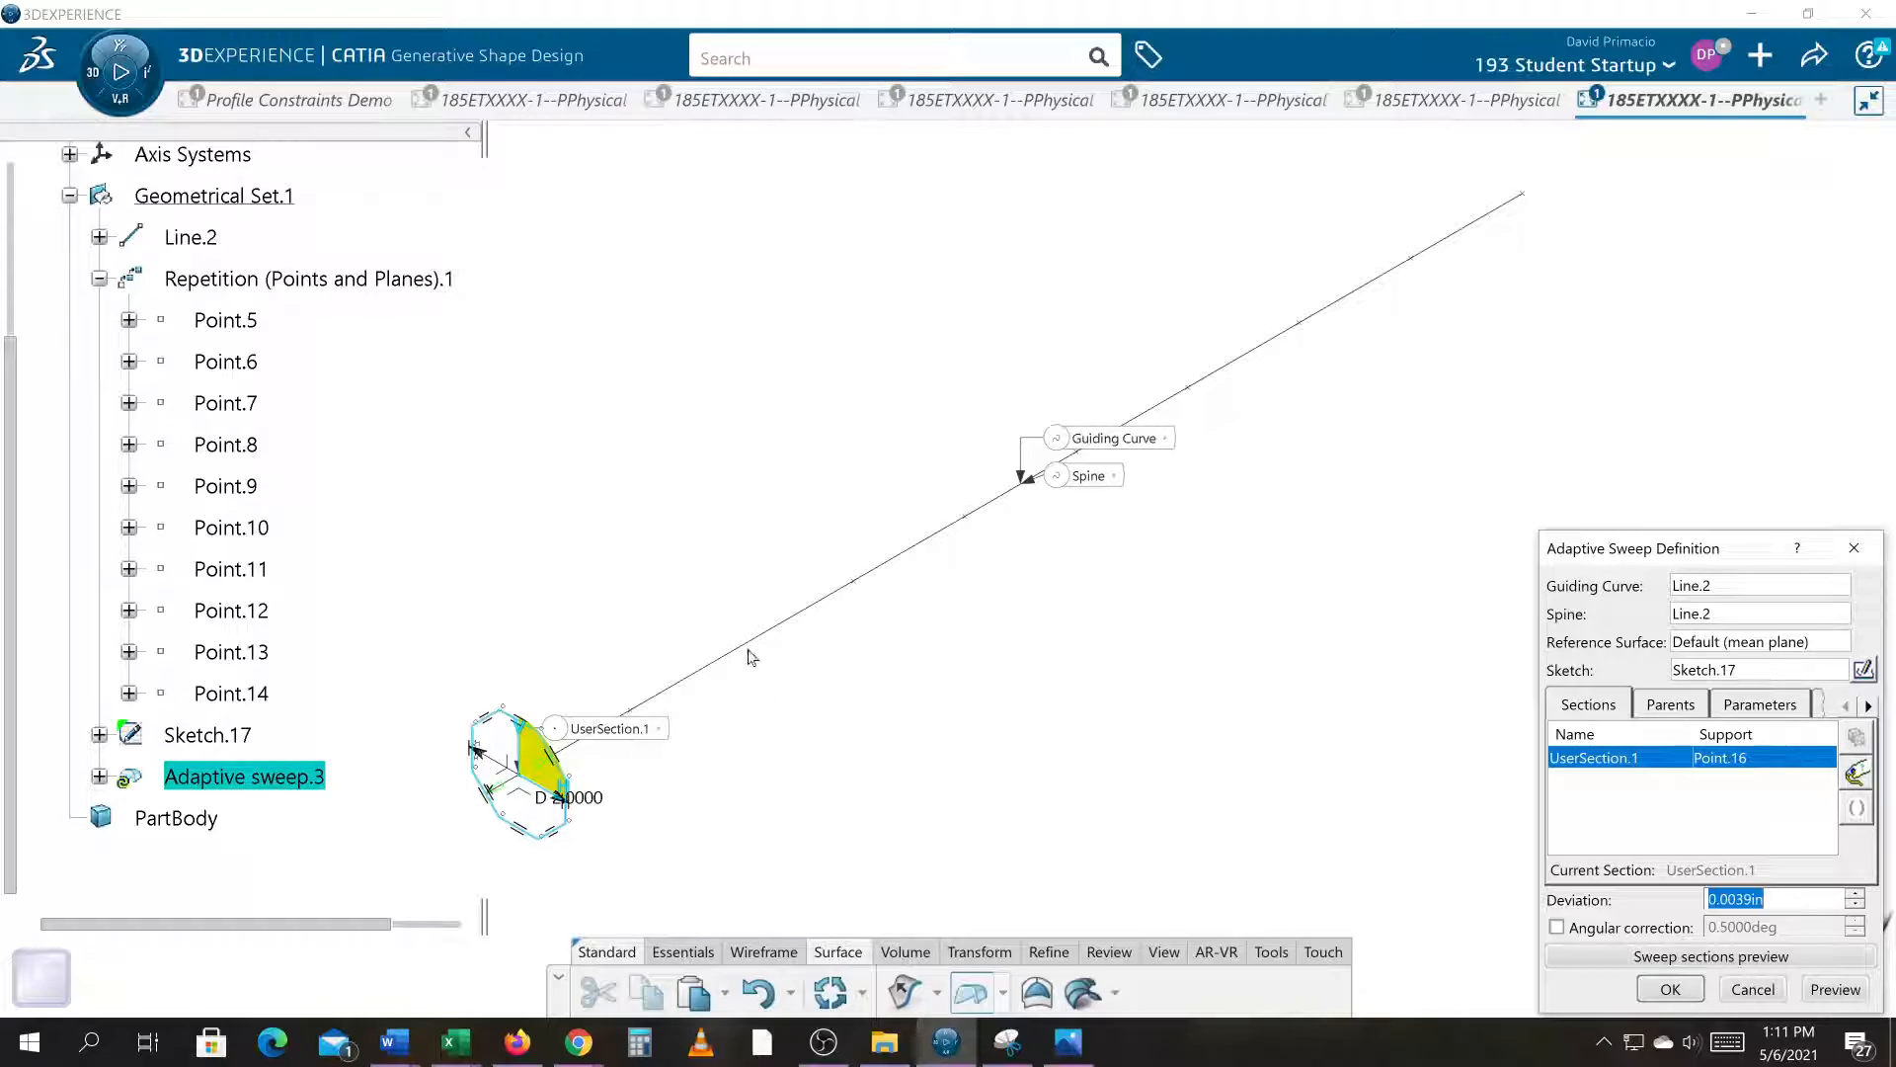
Step: Add sweep sections along the guiding line at Point.7, Point.12 and Point.14
{"action": "left_click", "coordinate": [759, 657]}
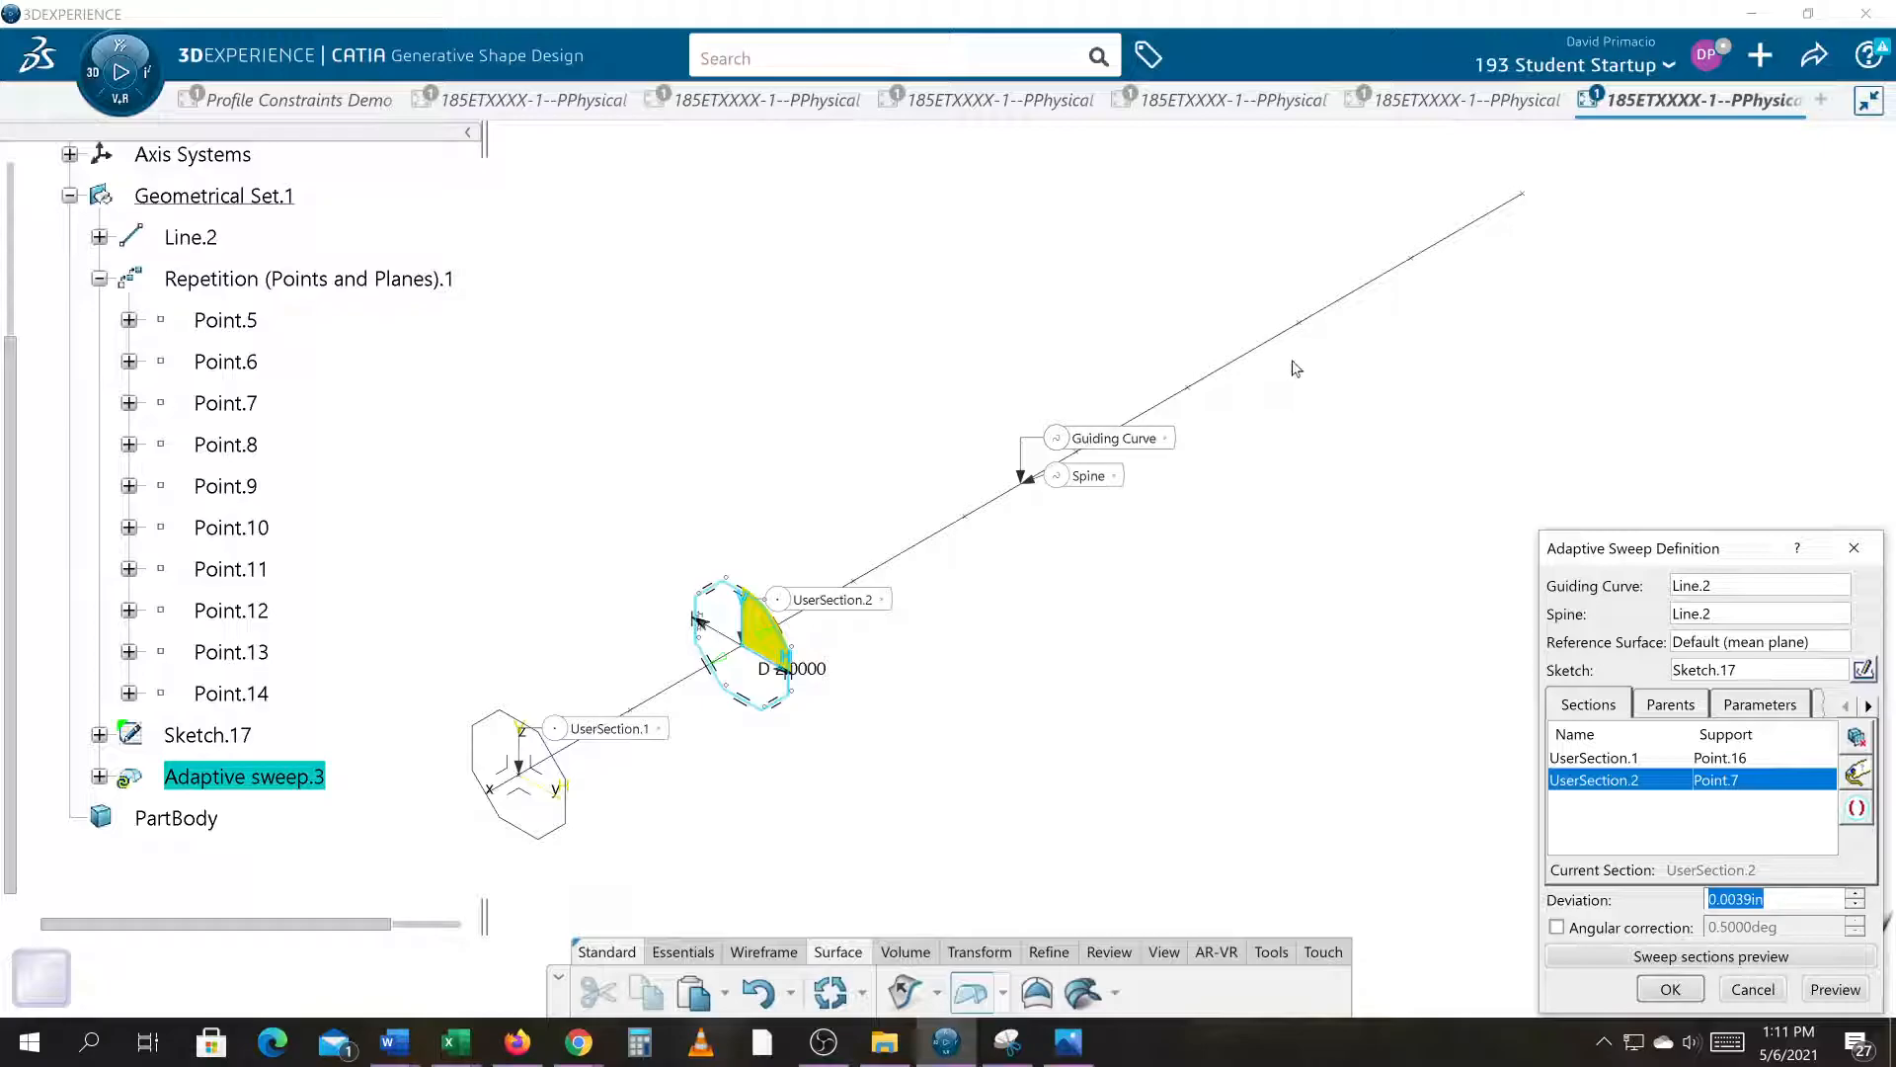
{"action": "left_click", "coordinate": [1301, 329]}
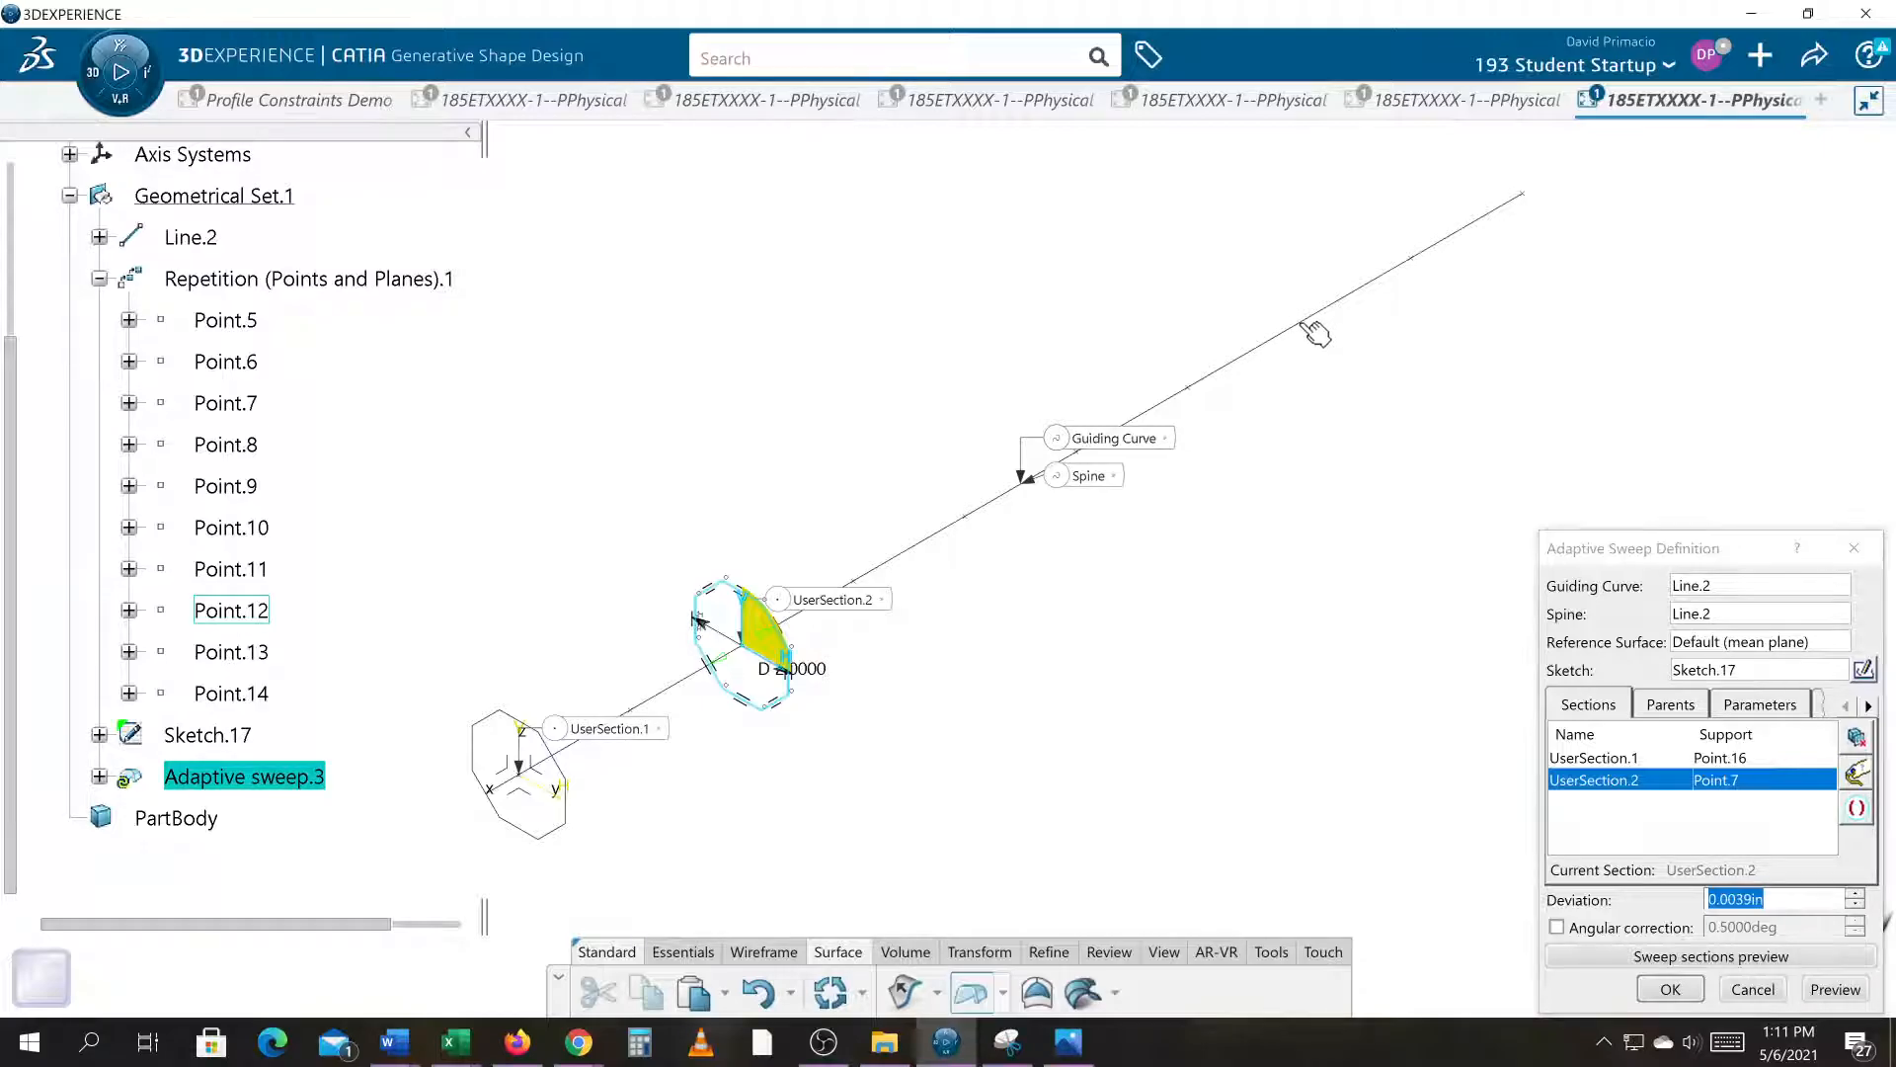
{"action": "left_click", "coordinate": [1524, 199]}
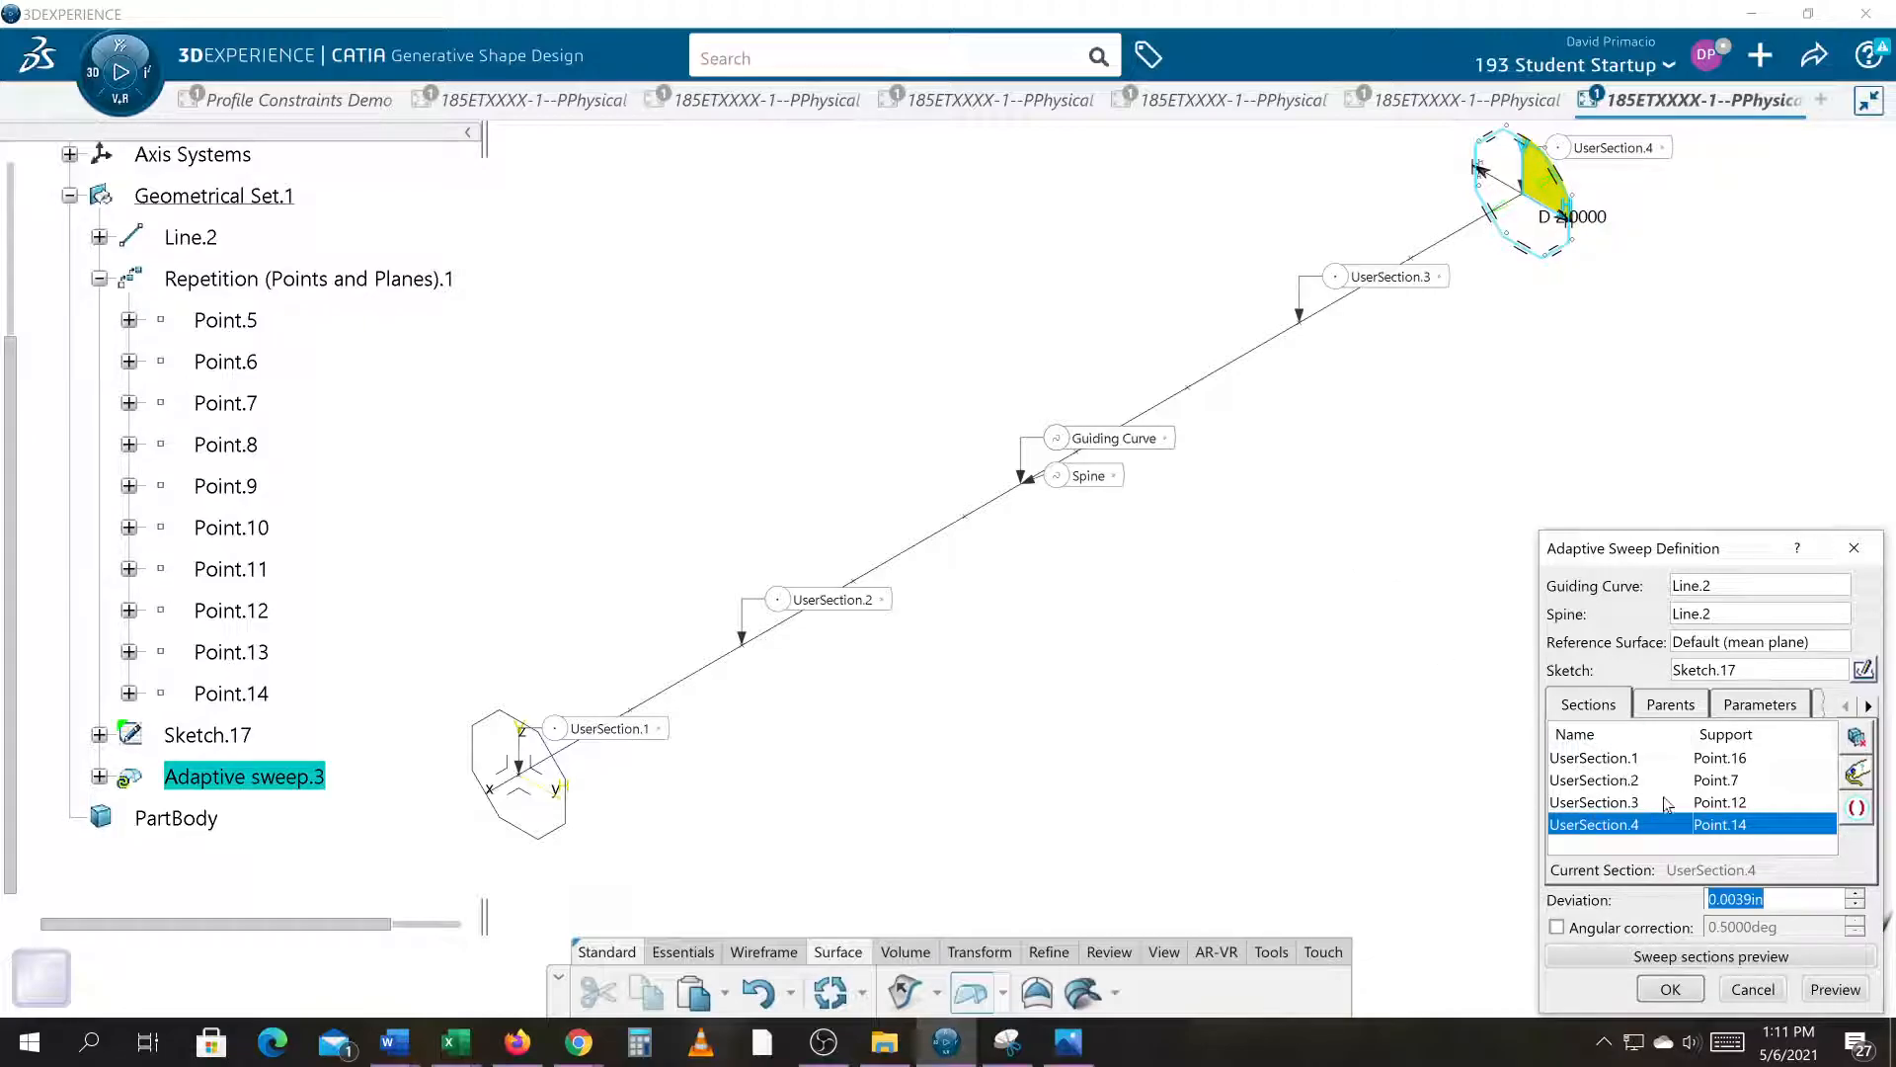
Step: Set the radius parameter of UserSection.2 to 2 in
{"action": "left_click", "coordinate": [1734, 707]}
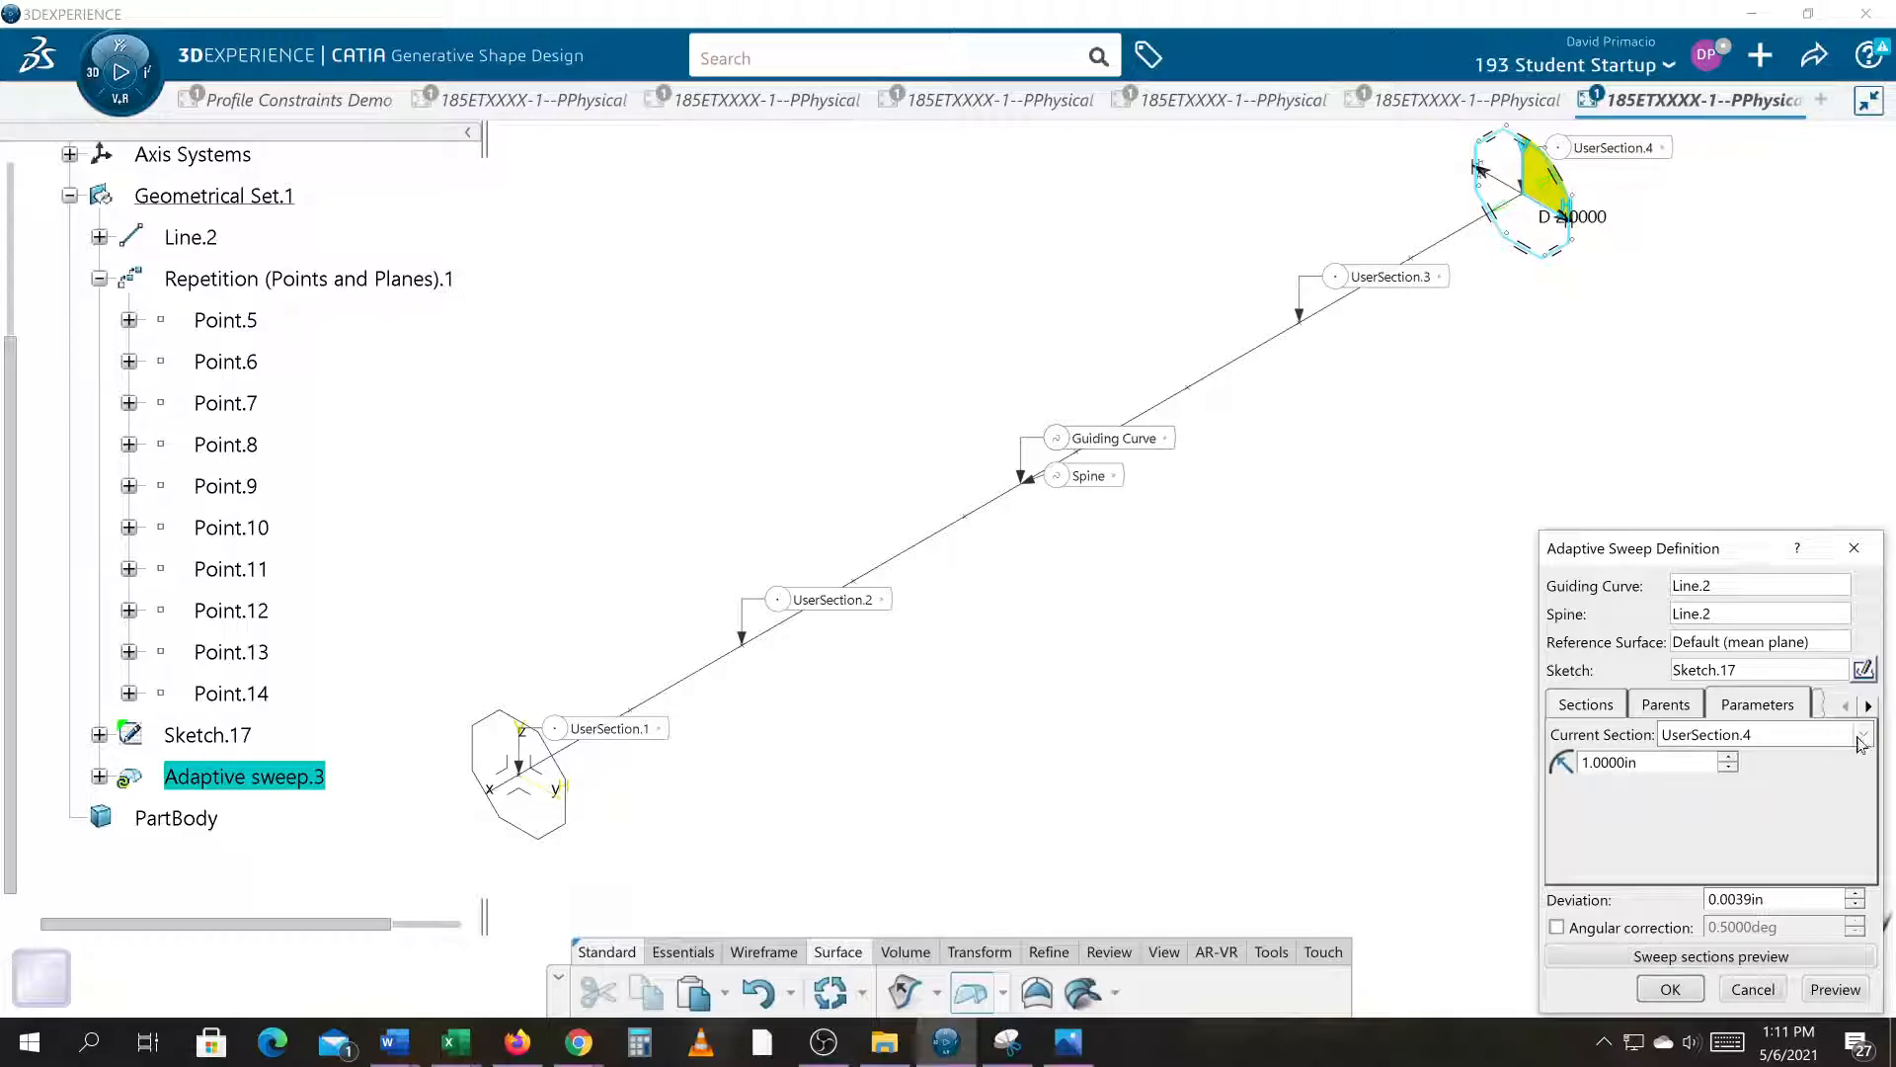
{"action": "left_click", "coordinate": [1859, 741]}
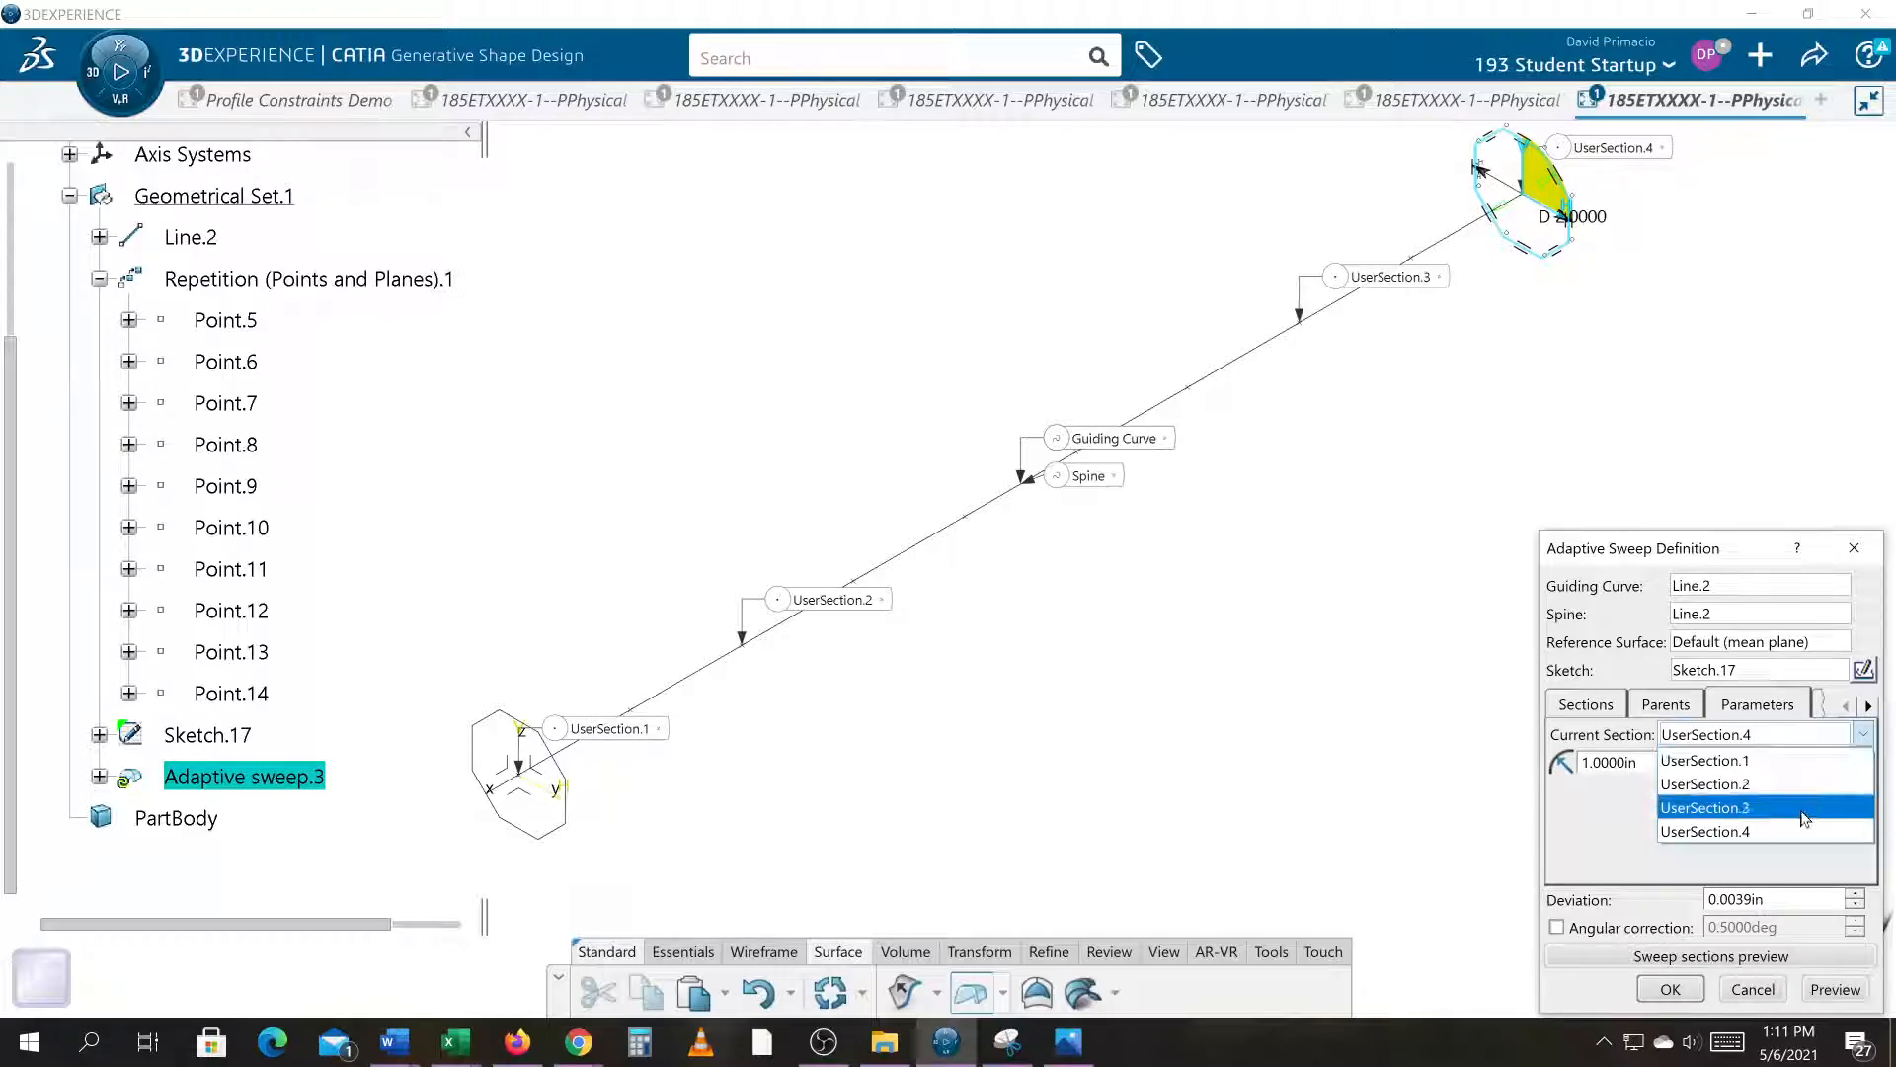
{"action": "left_click", "coordinate": [1752, 787]}
{"action": "double_click", "coordinate": [1608, 761]}
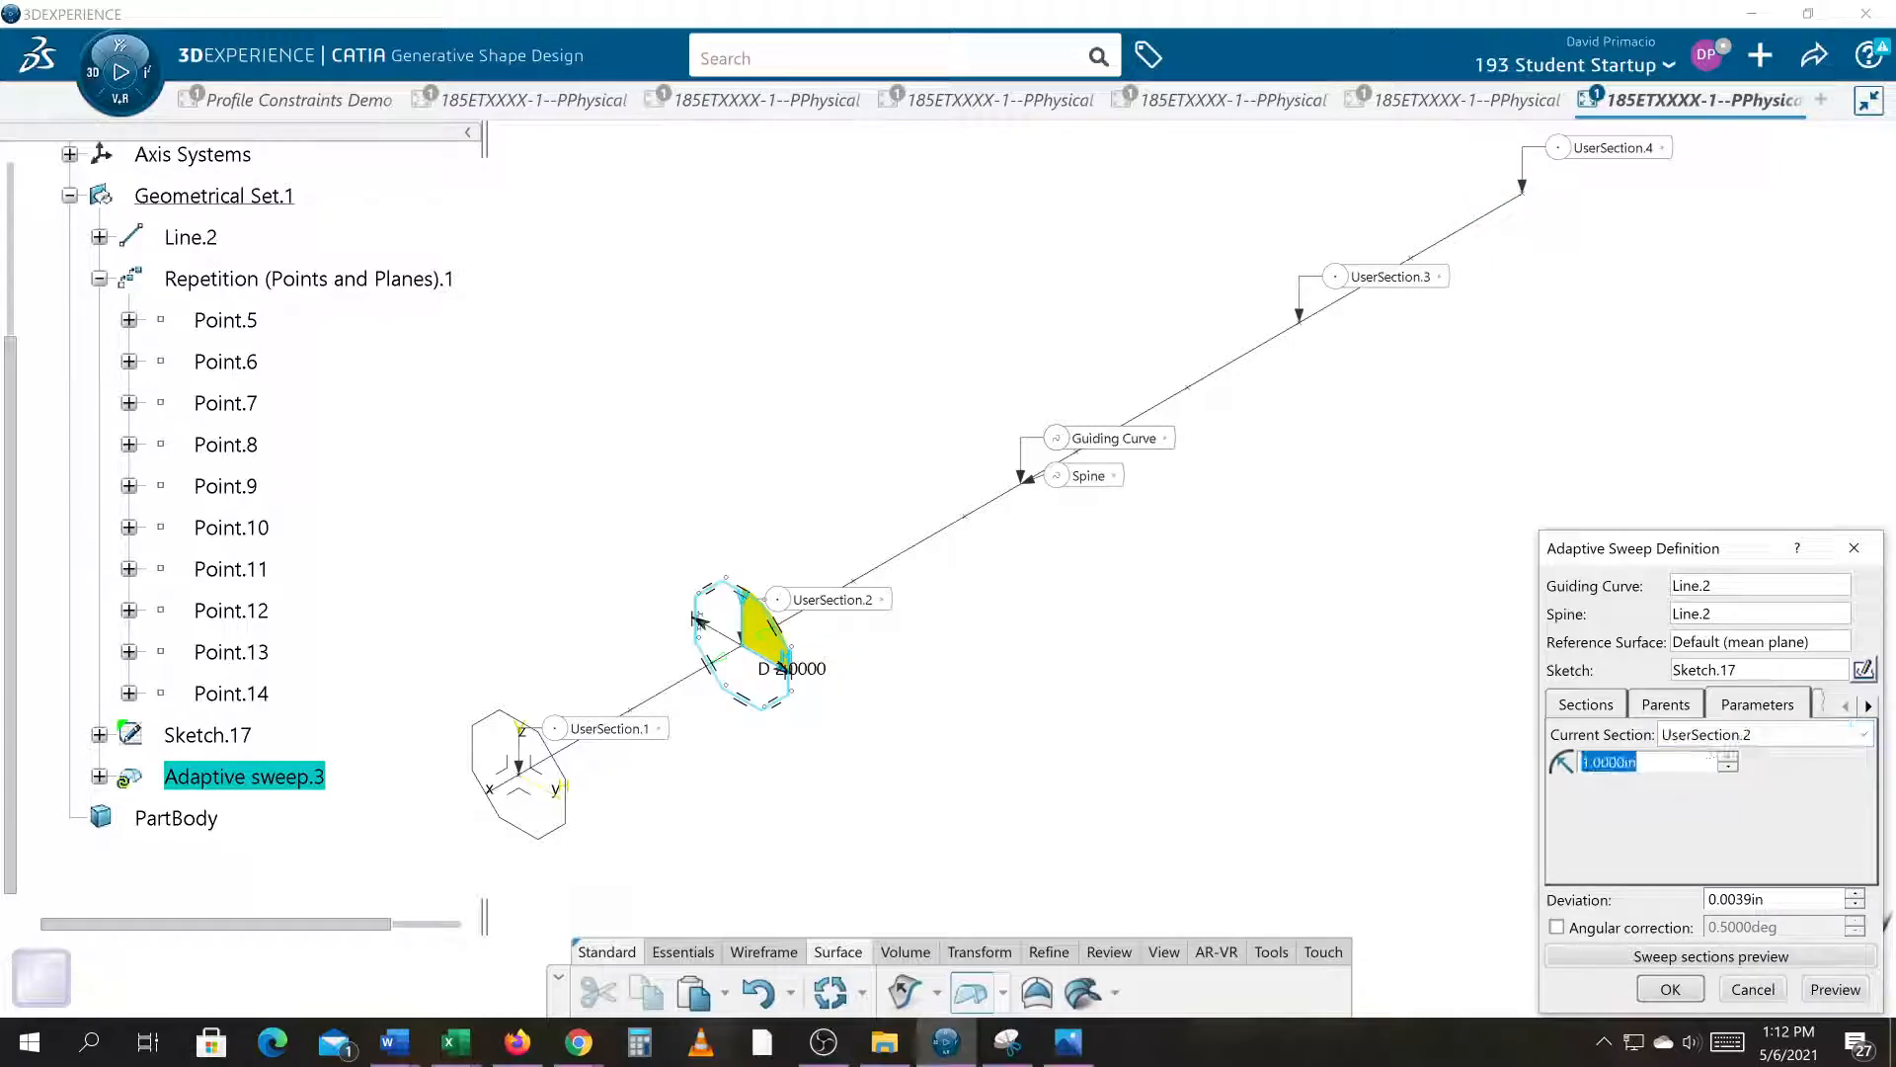
{"action": "type", "text": "2"}
Step: Make UserSection.3 the current section and preview the adaptive sweep
{"action": "left_click", "coordinate": [1862, 734]}
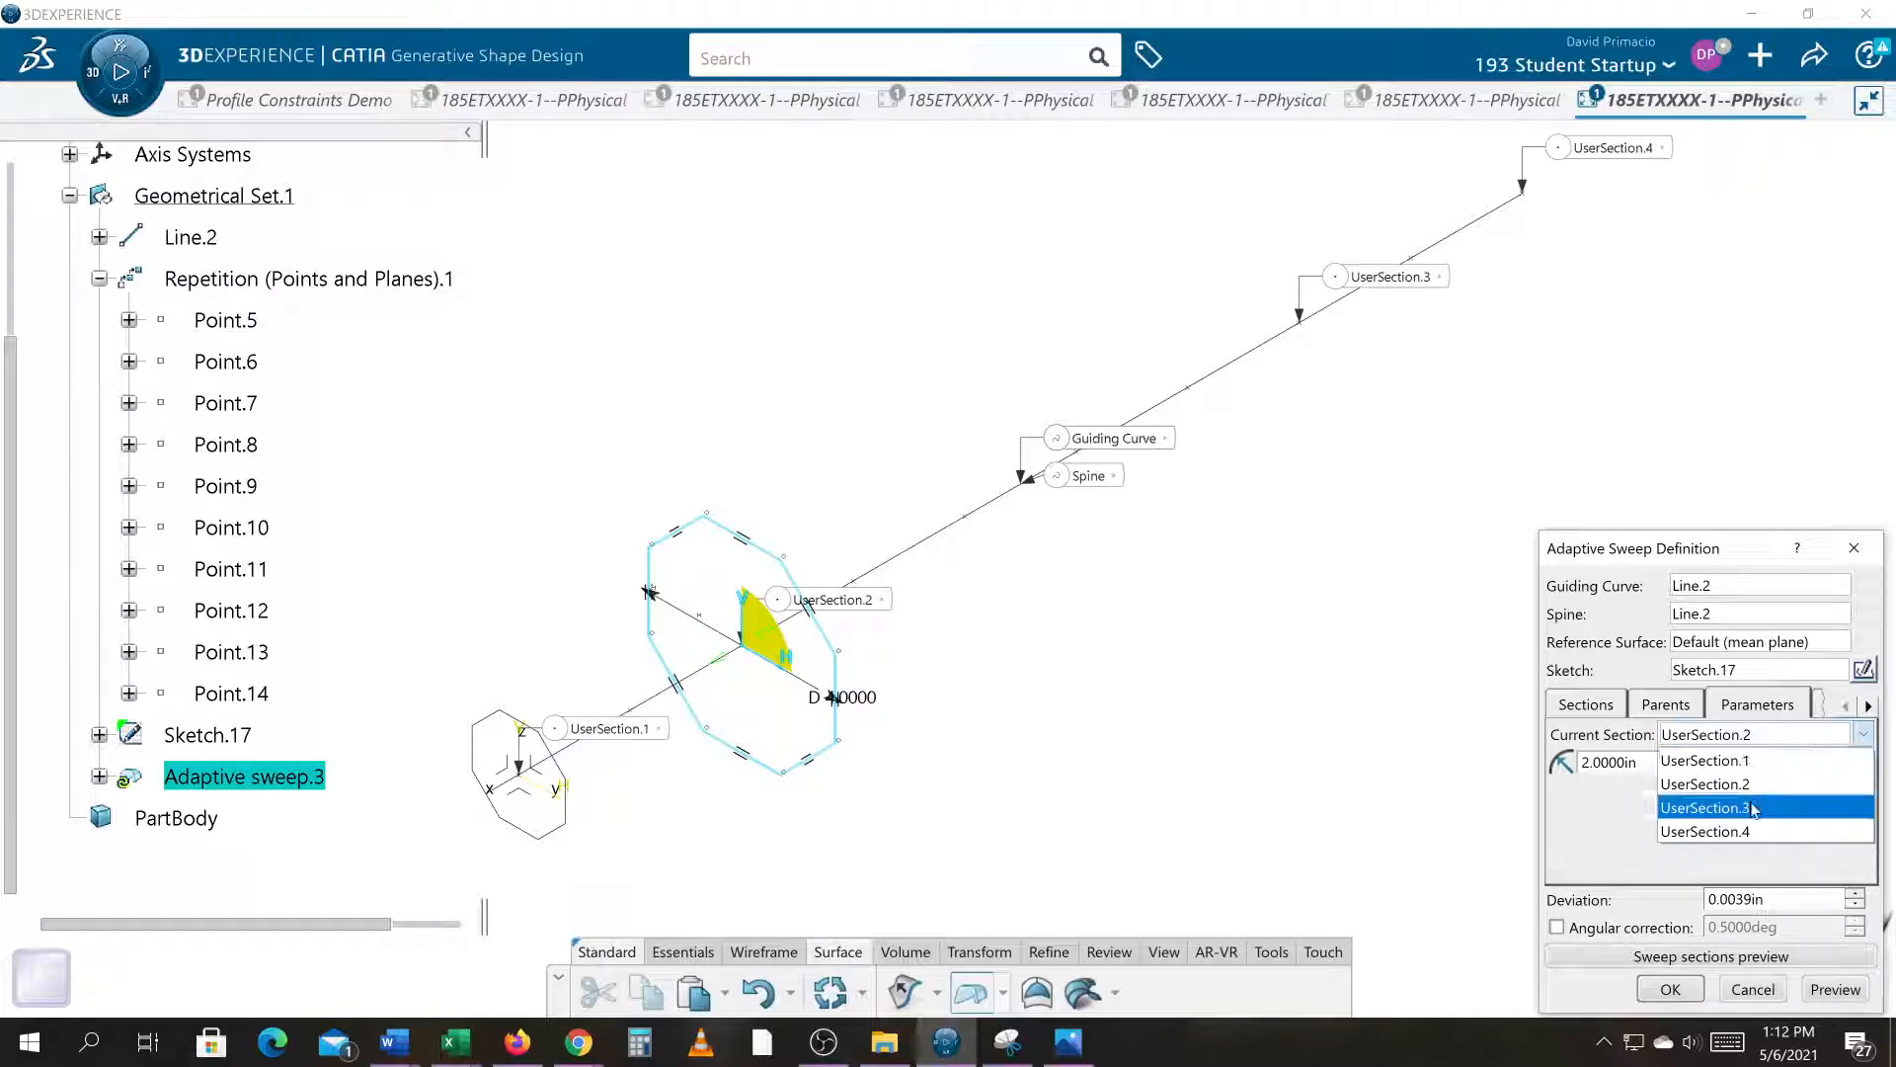
{"action": "left_click", "coordinate": [1749, 807]}
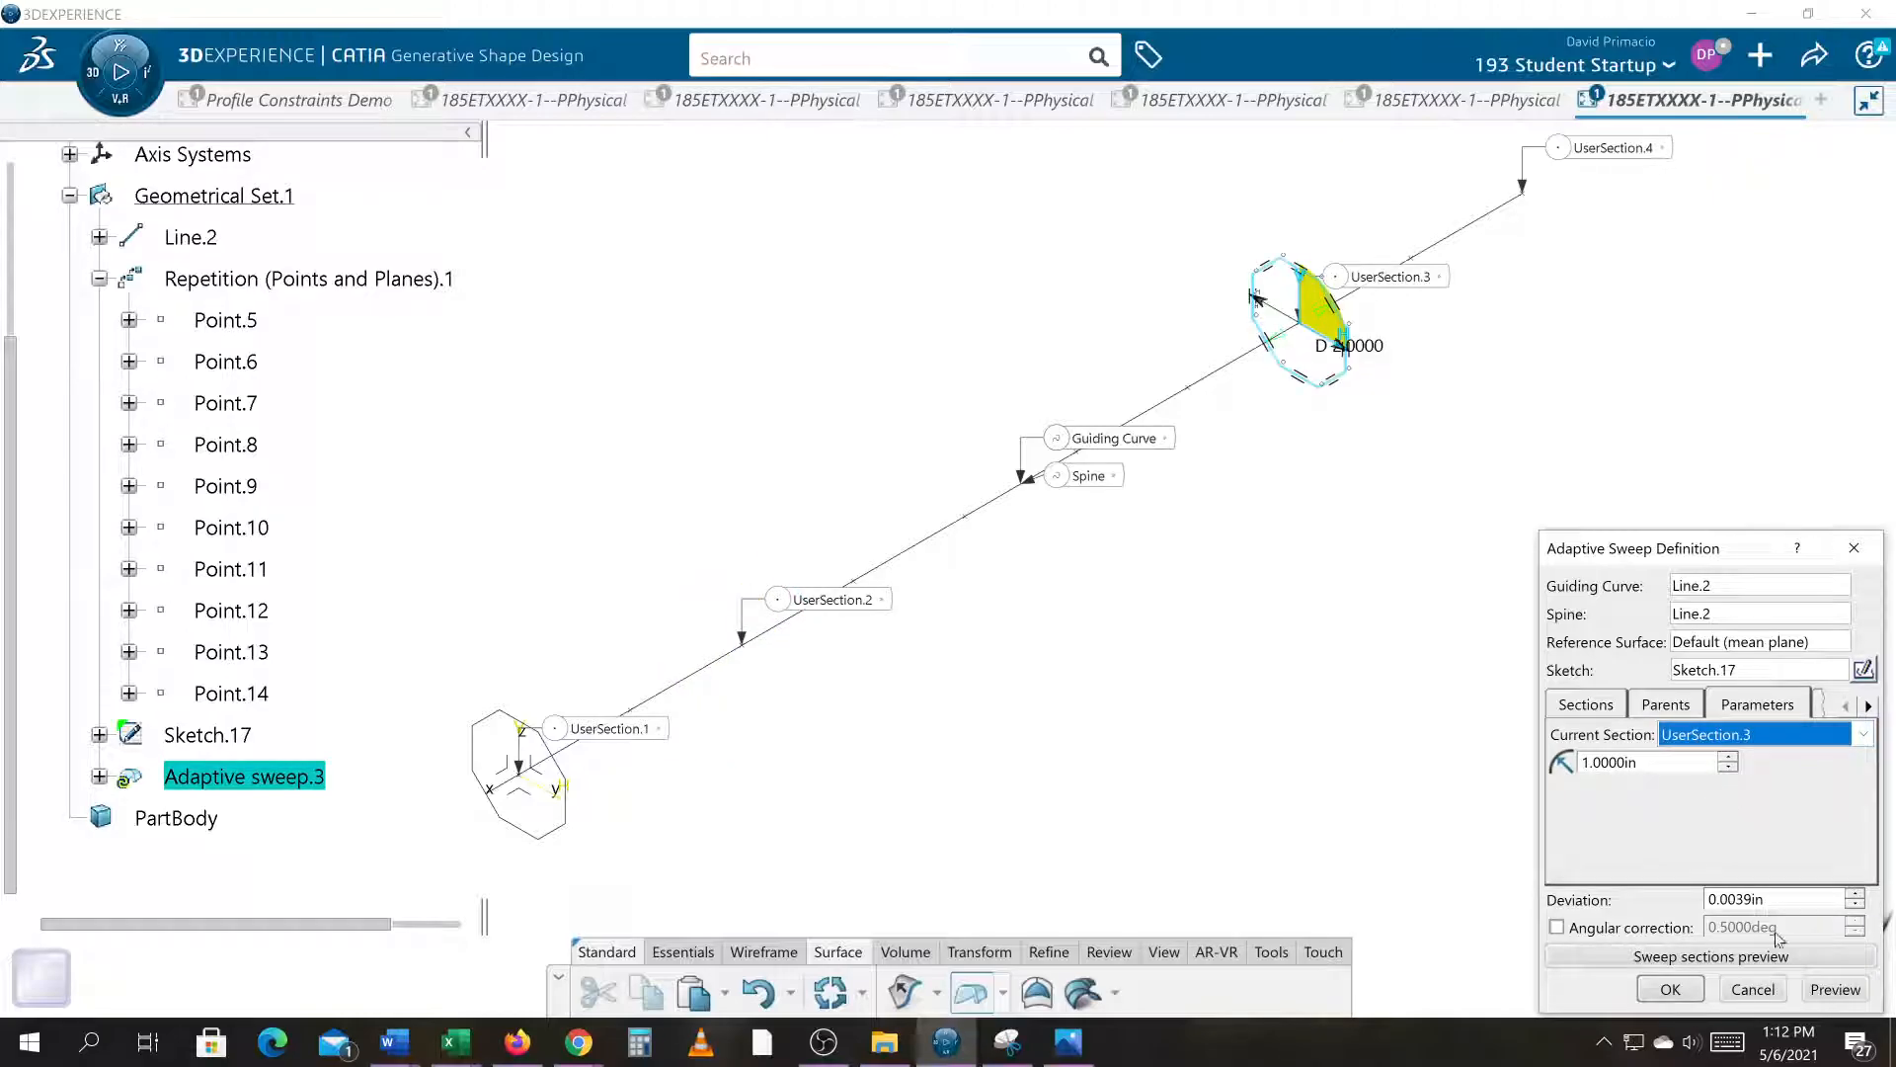
{"action": "left_click", "coordinate": [1825, 991]}
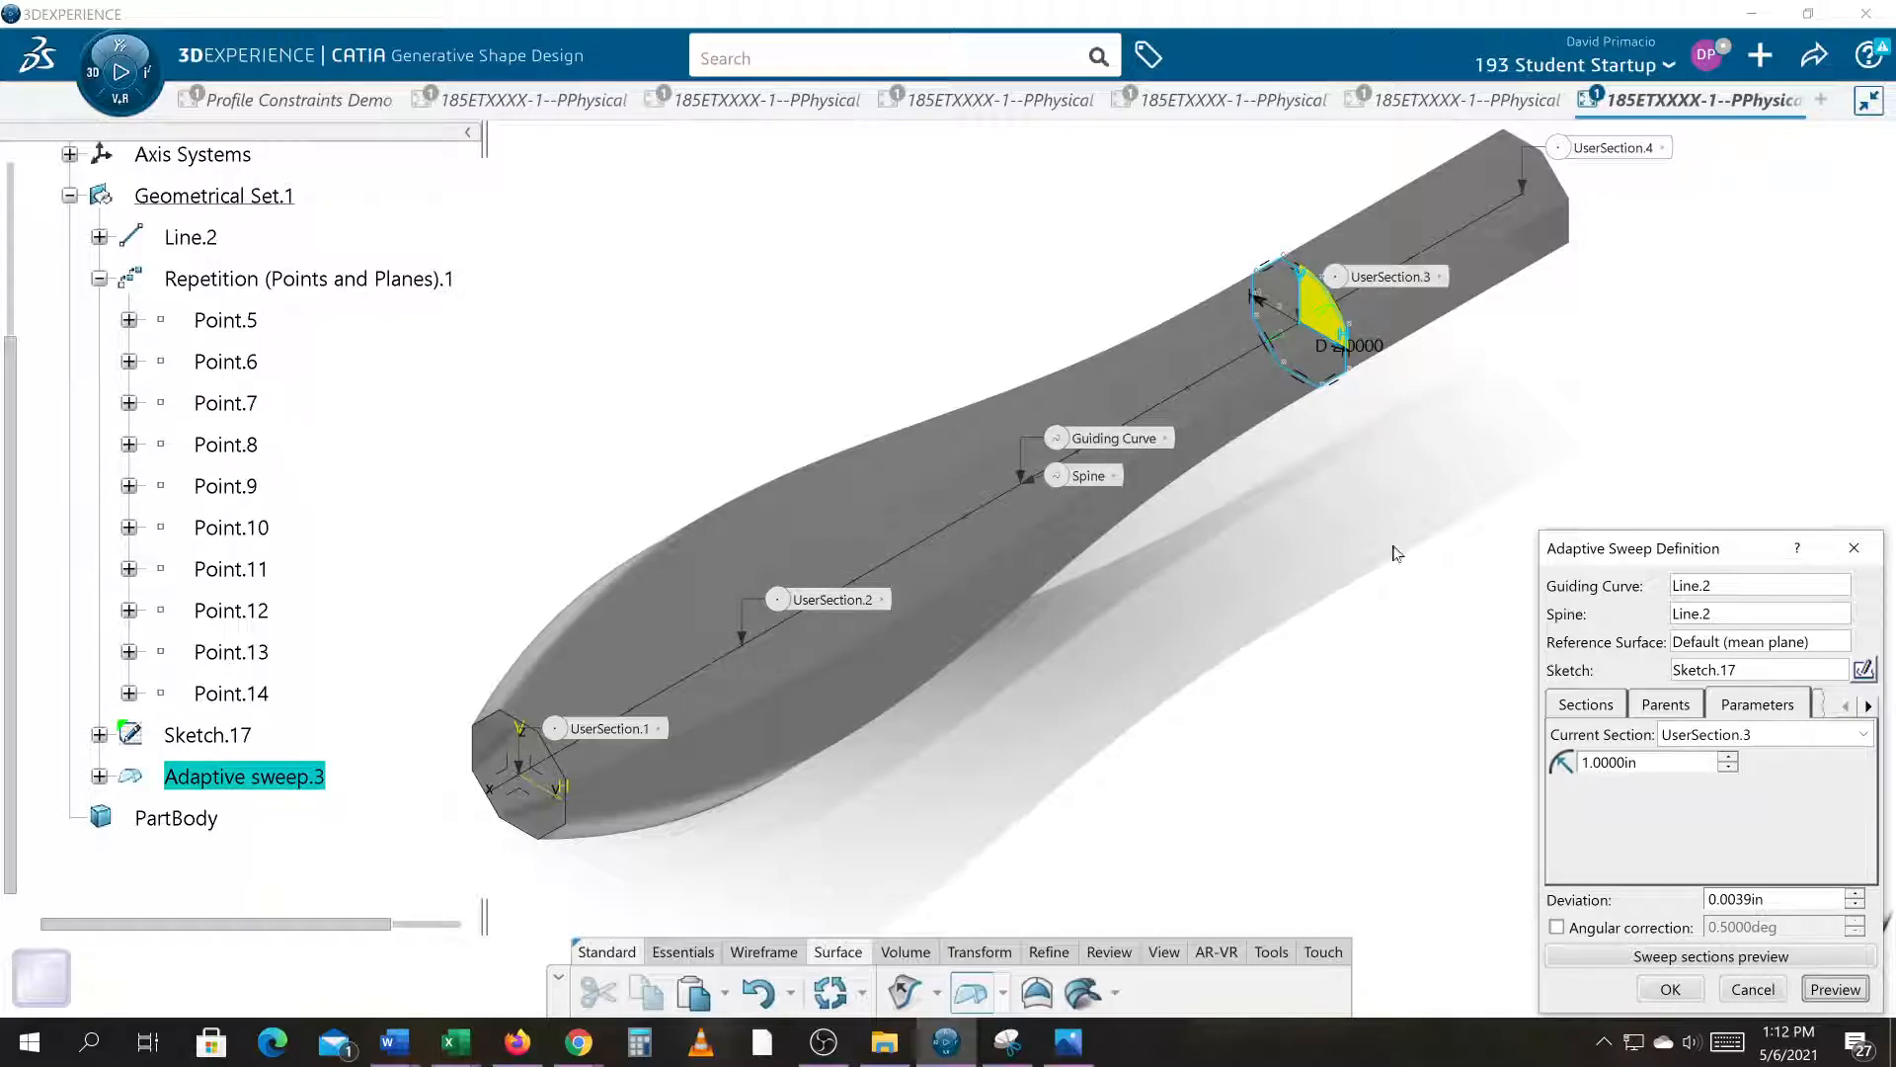
Step: Set the radius parameter of UserSection.3 to 2 in and preview the updated sweep
{"action": "double_click", "coordinate": [1610, 762]}
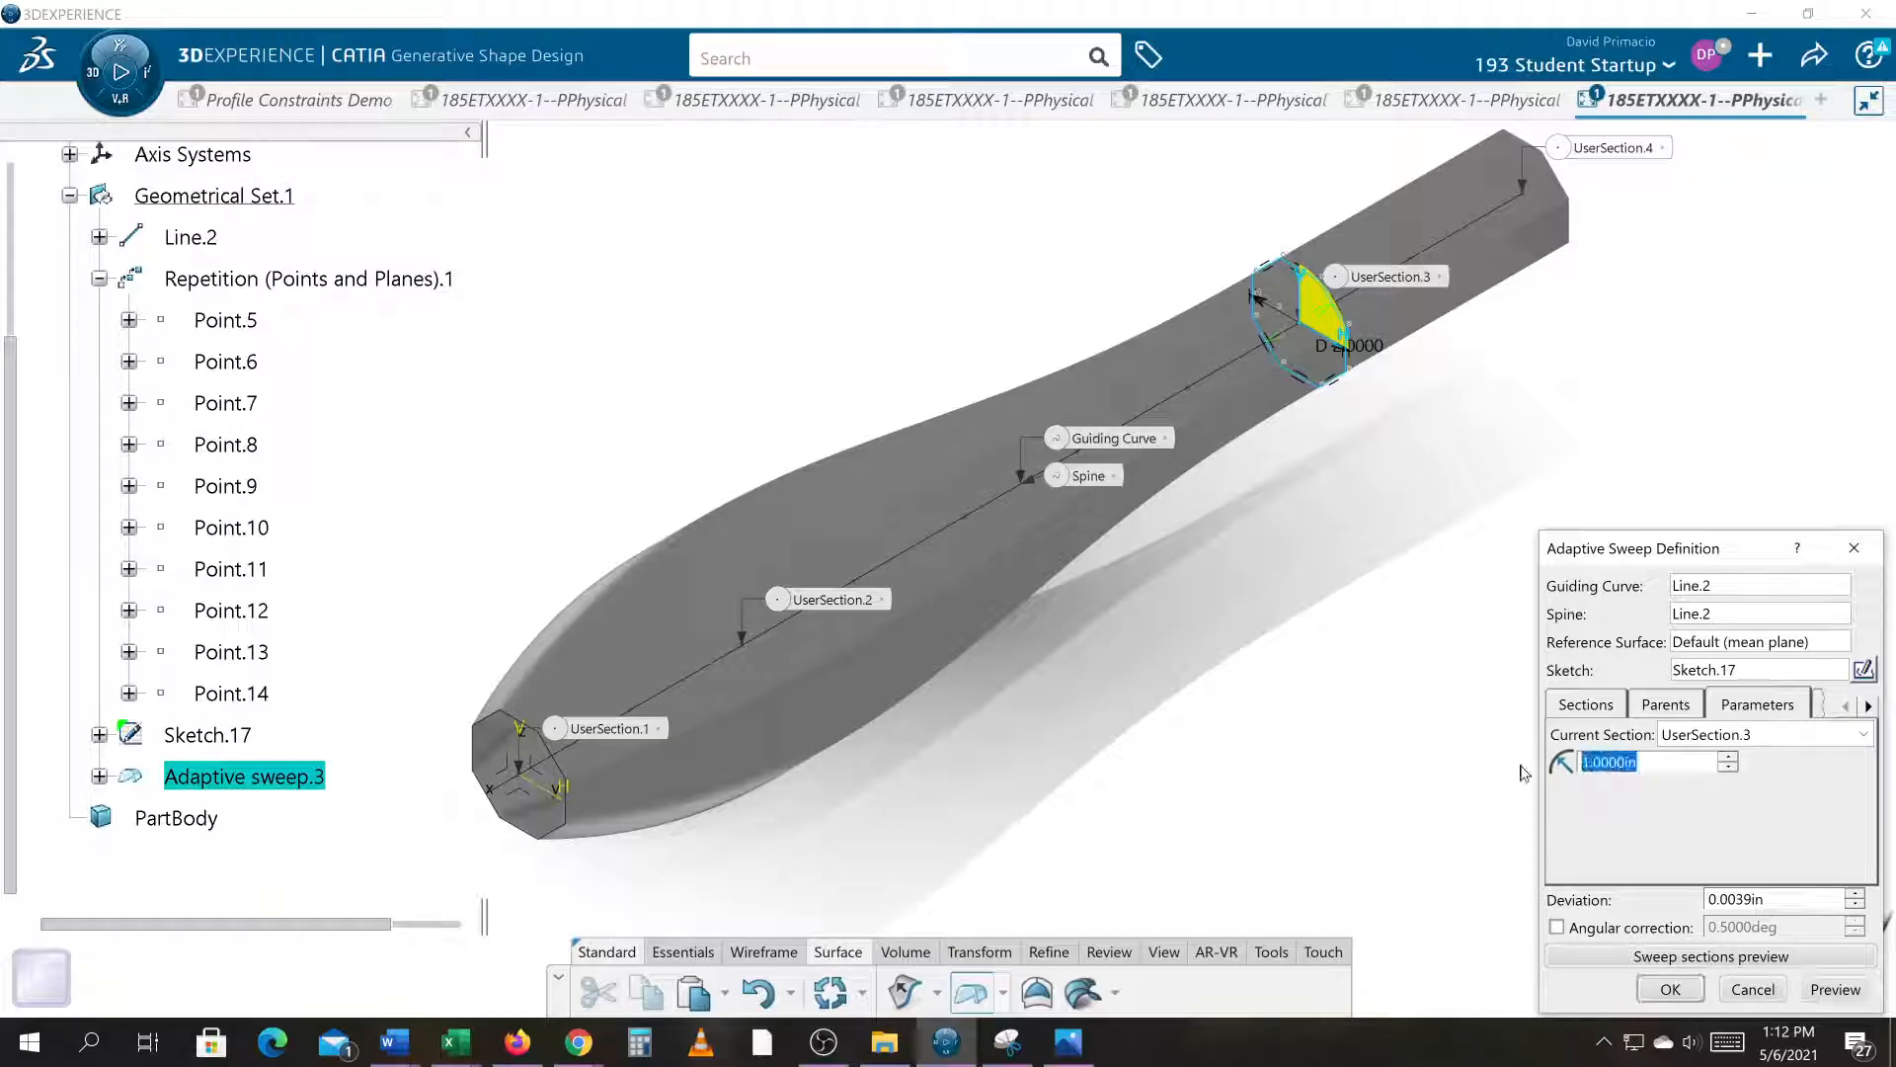
{"action": "type", "text": "2"}
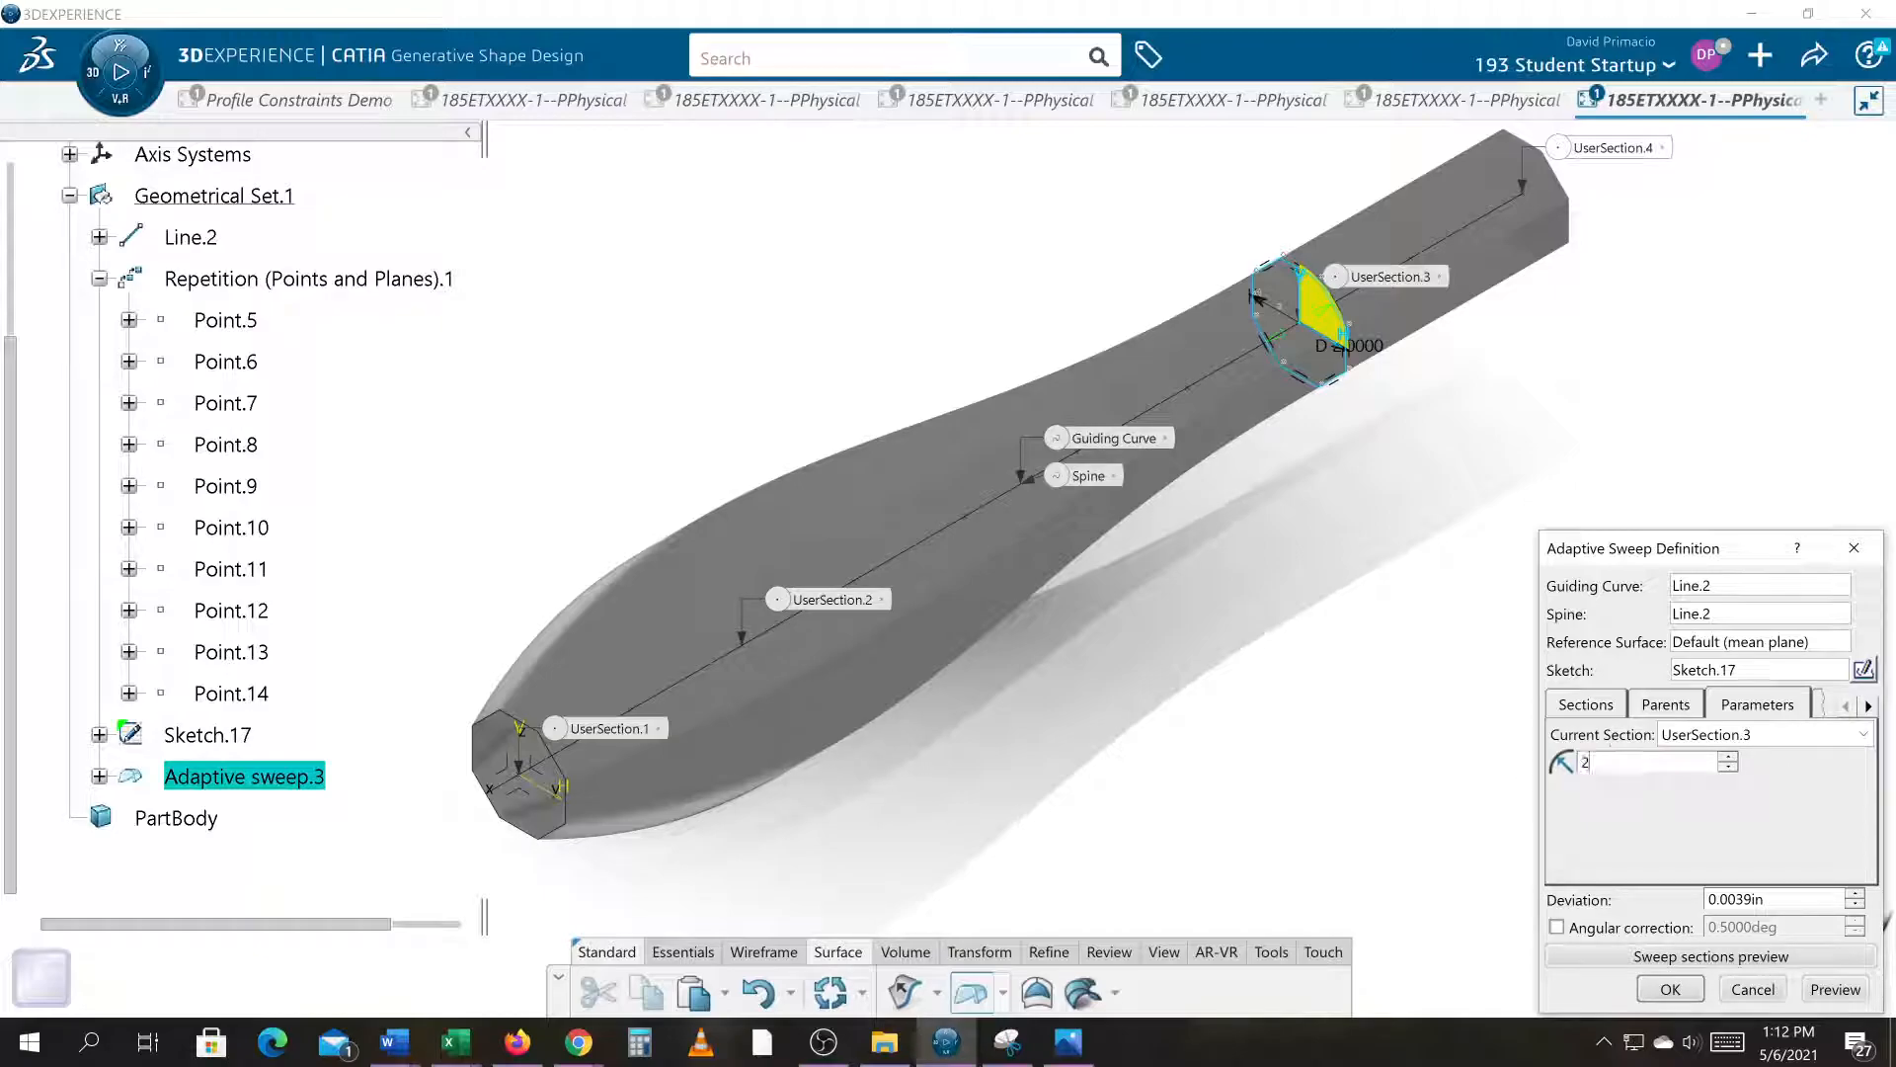
{"action": "left_click", "coordinate": [1822, 984]}
{"action": "middle_click_drag", "start_coordinate": [1227, 845], "coordinate": [1209, 811]}
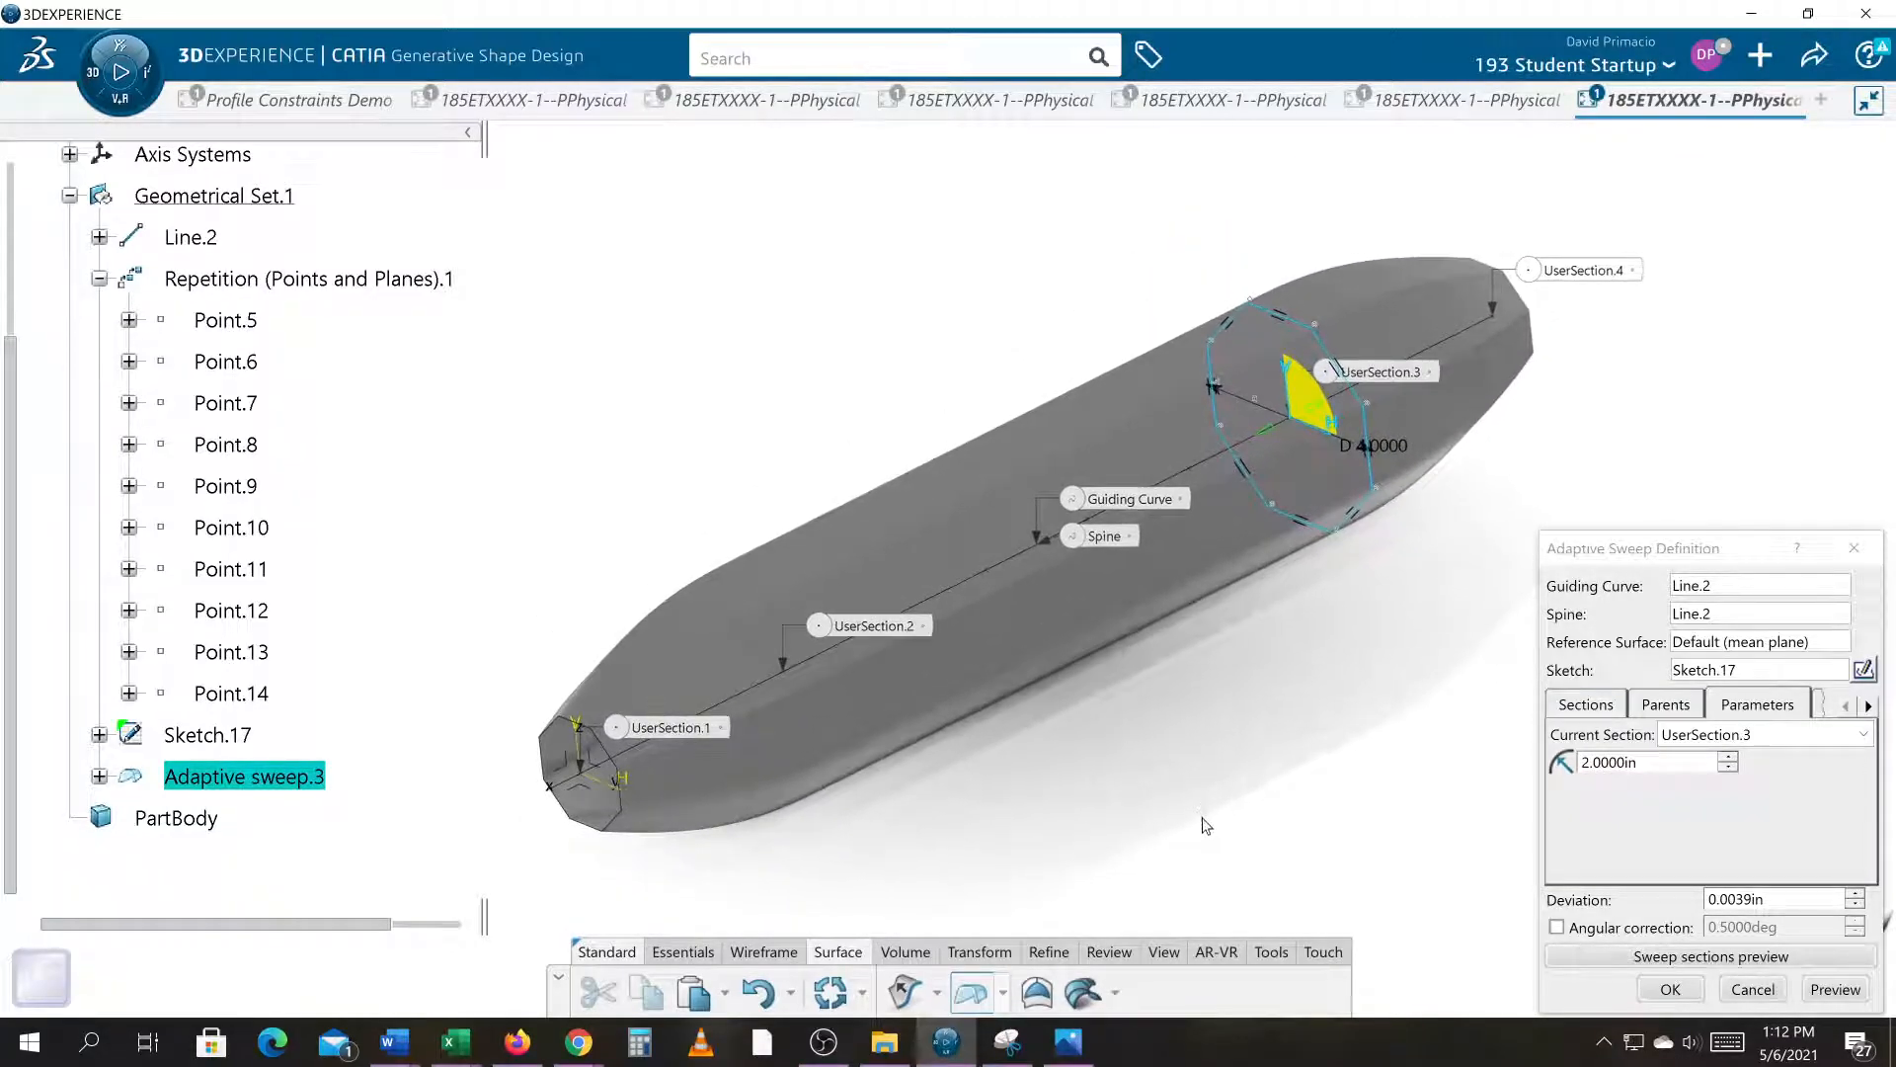
Step: Show the sweep's list of sections and the beginning of the model tree
{"action": "left_click", "coordinate": [1608, 704]}
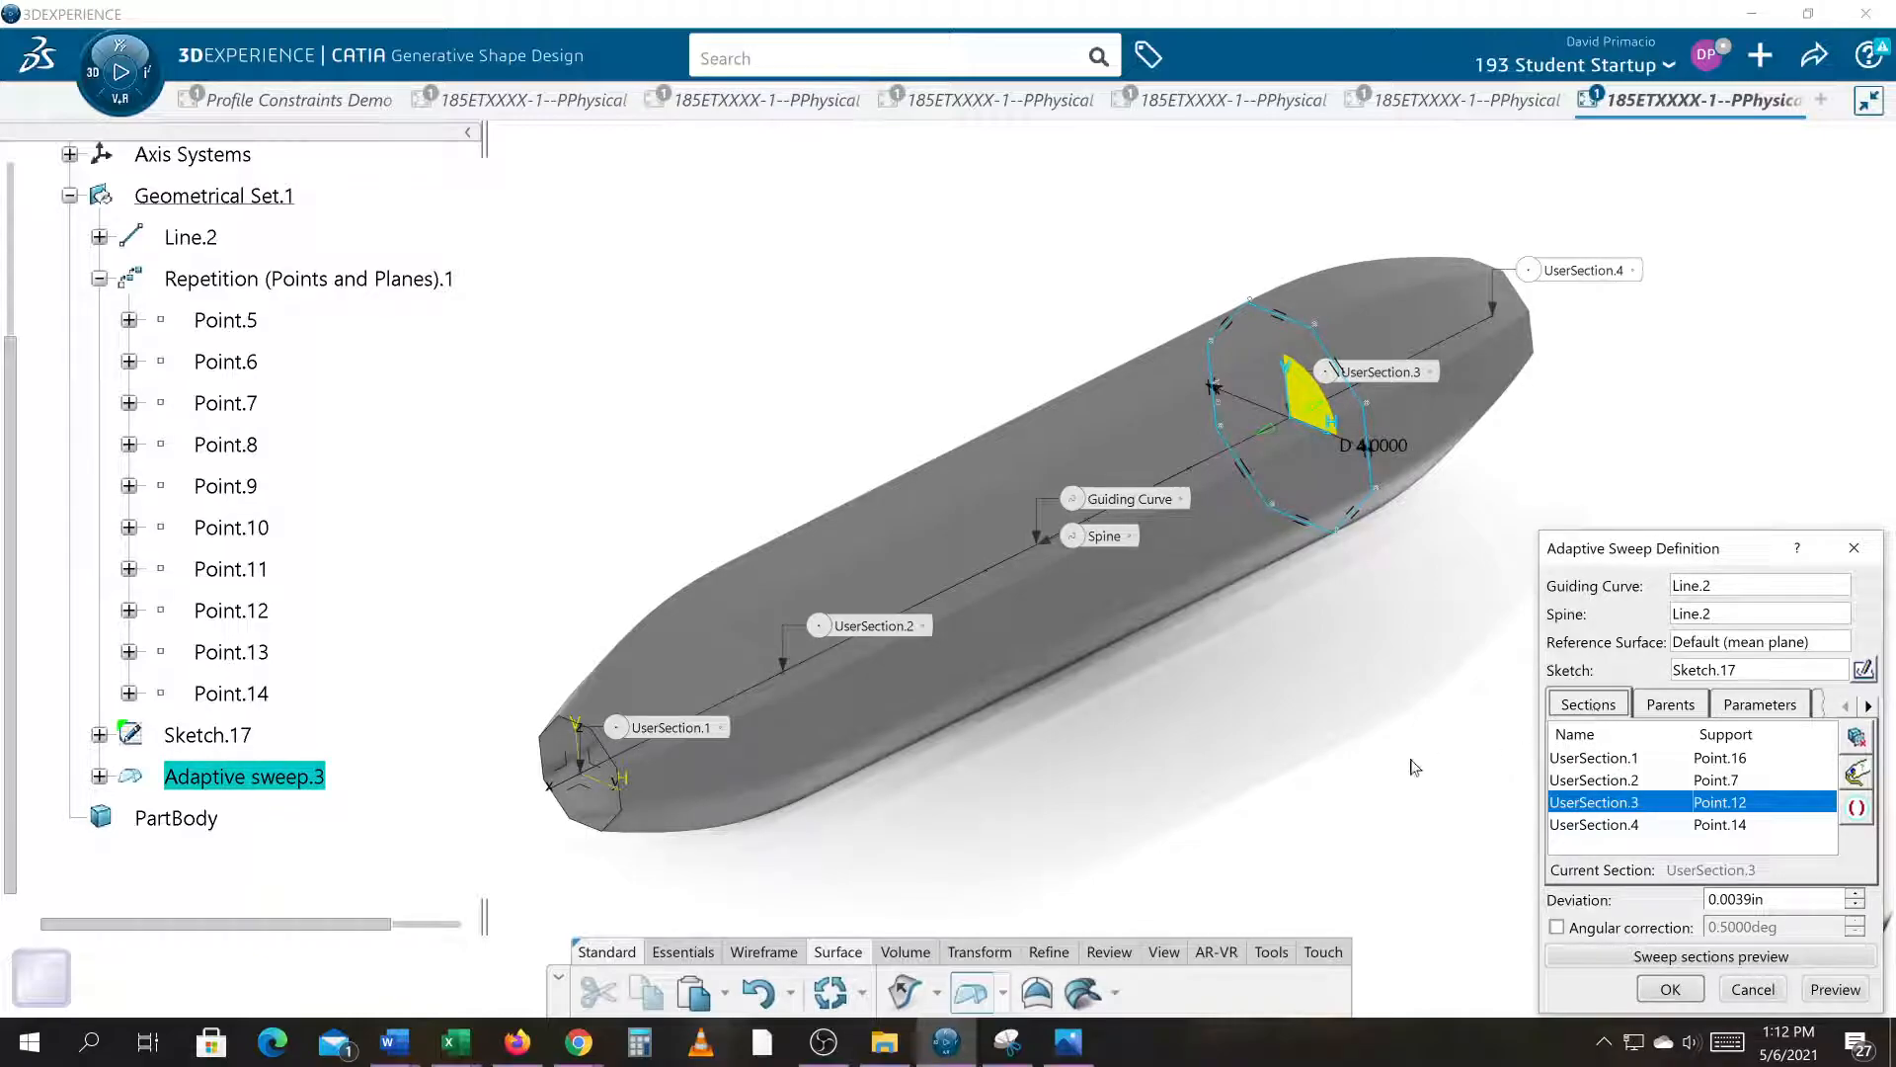
{"action": "middle_click_drag", "start_coordinate": [1270, 783], "coordinate": [1292, 741]}
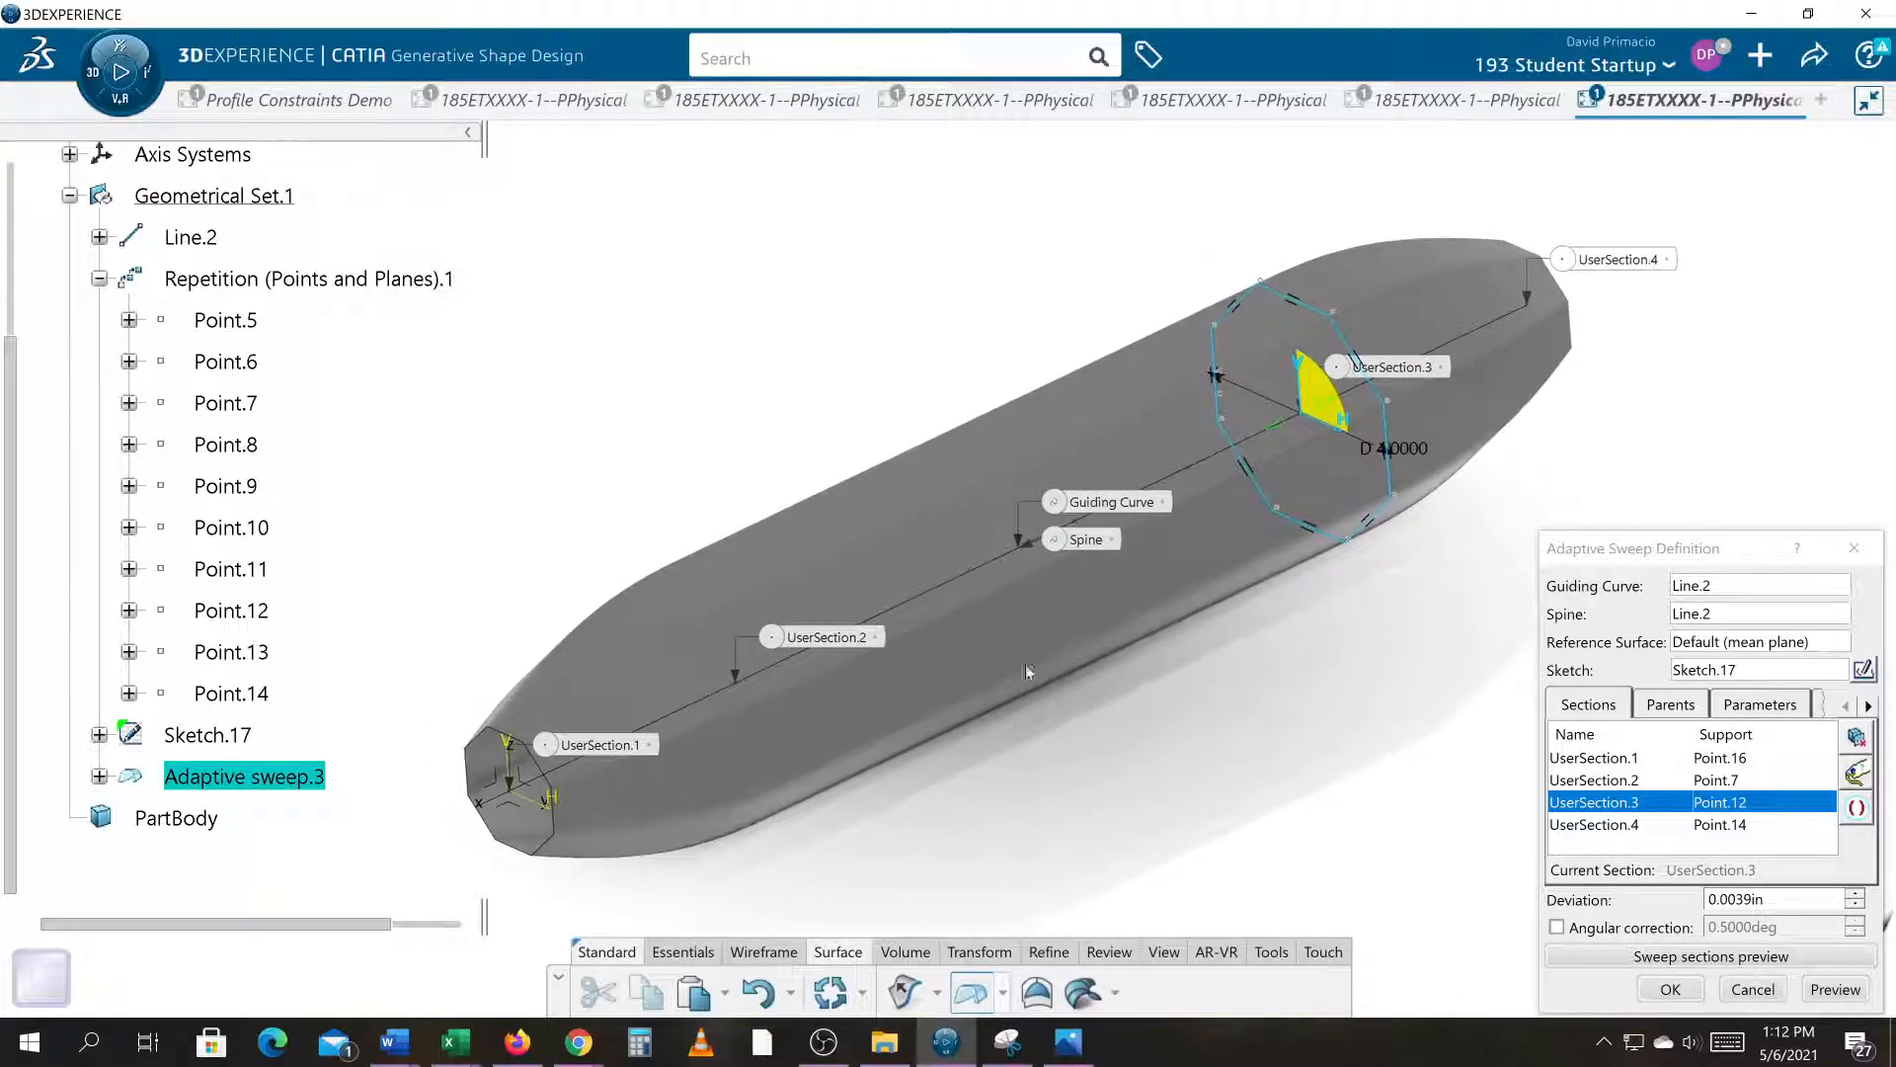
{"action": "left_click", "coordinate": [10, 256]}
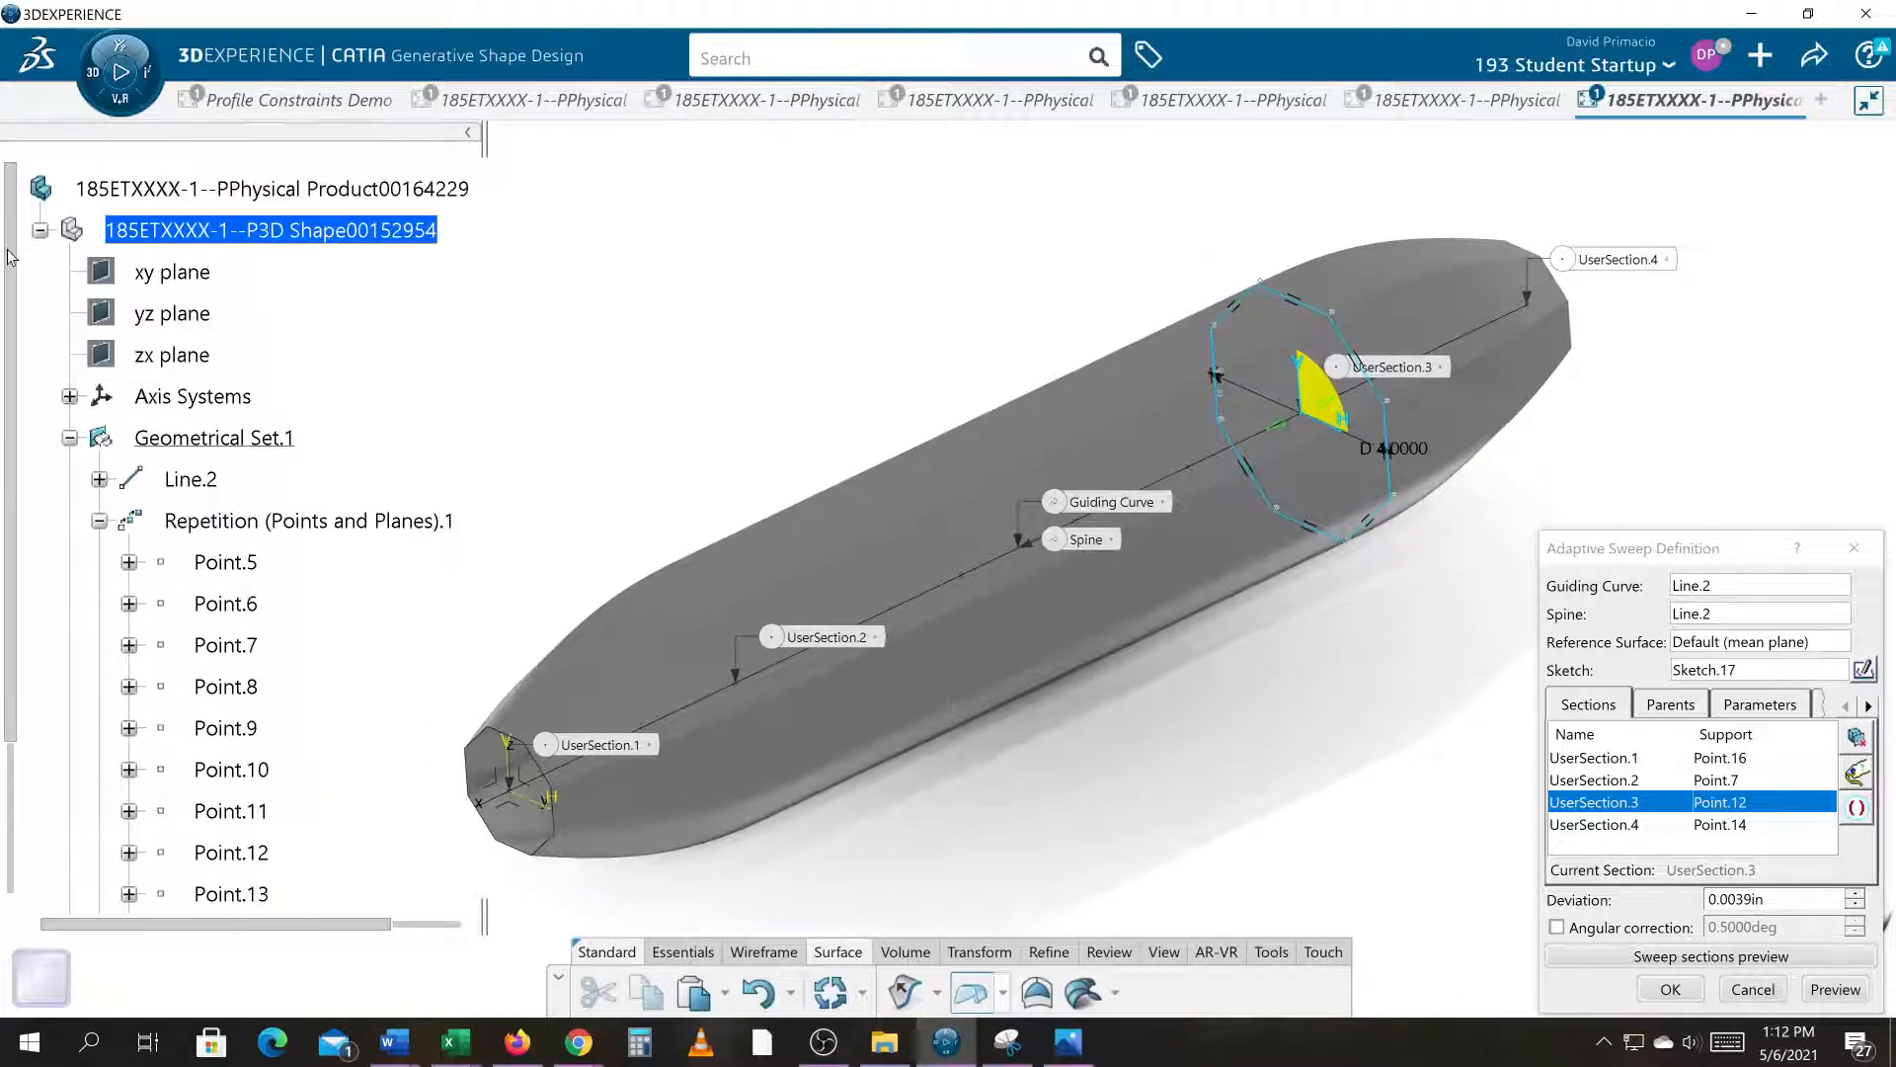